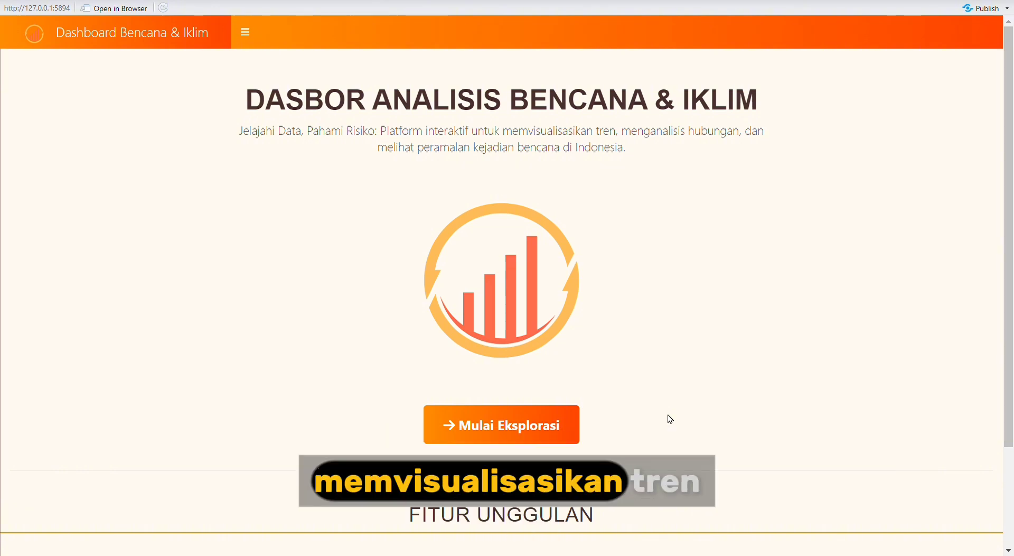
Step: Look over the featured functions on the welcome page and start the exploration to open the national disaster summary
scroll(670, 419, "down", 1)
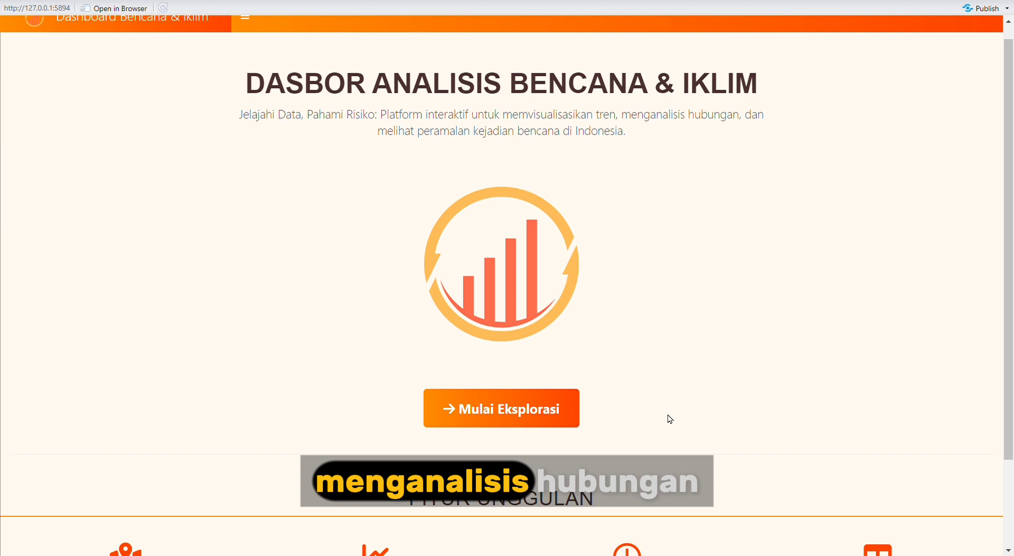
scroll(670, 419, "down", 1)
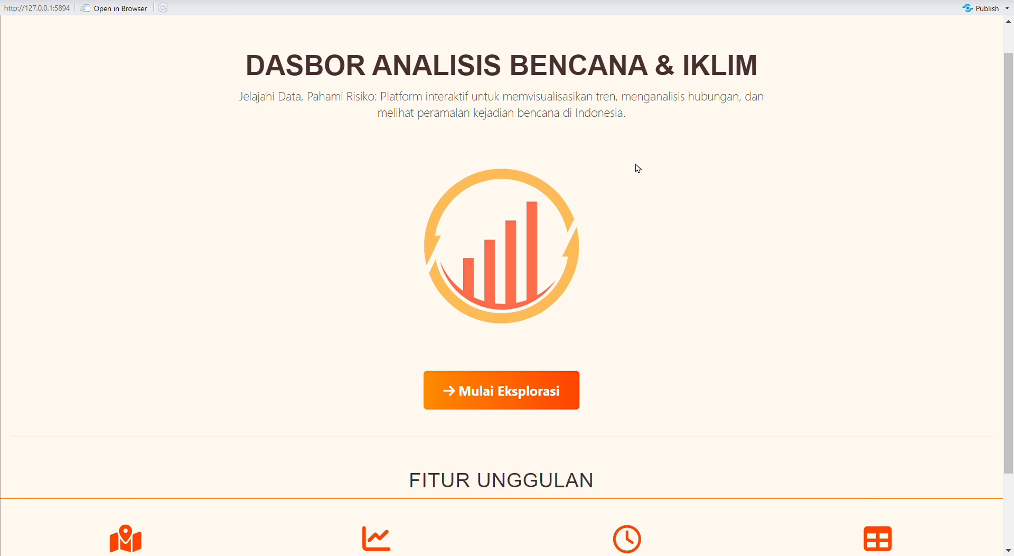
scroll(638, 168, "down", 1)
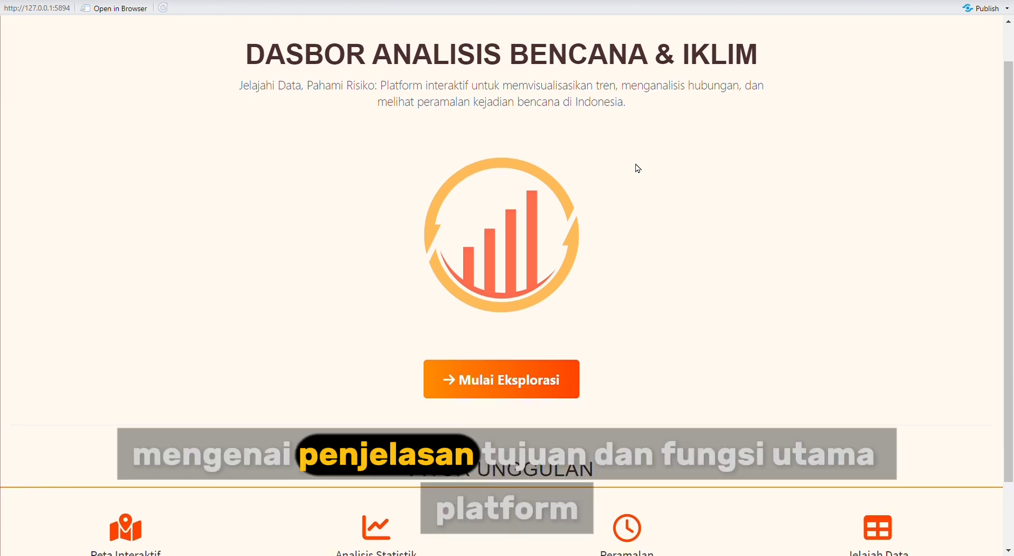
scroll(638, 168, "down", 3)
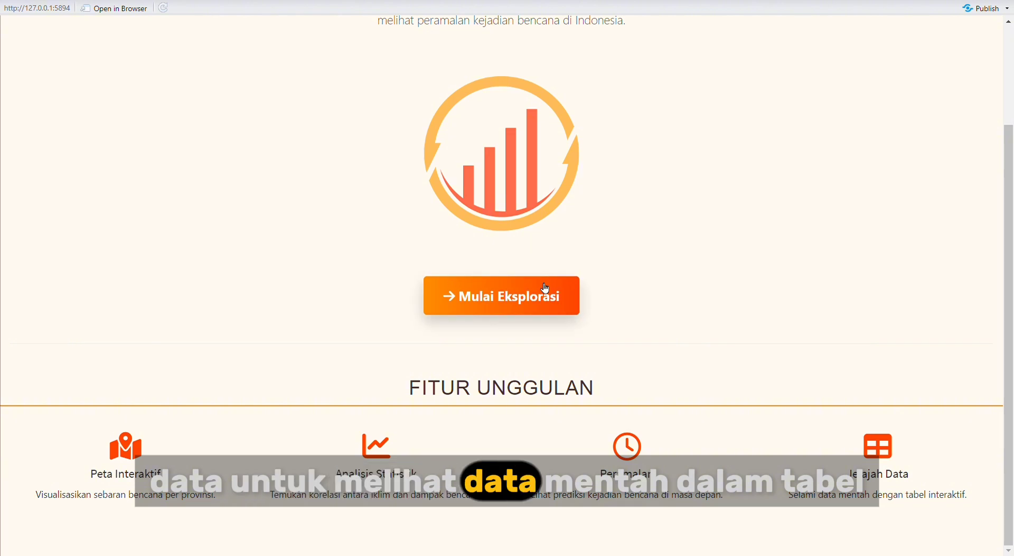
left_click(531, 299)
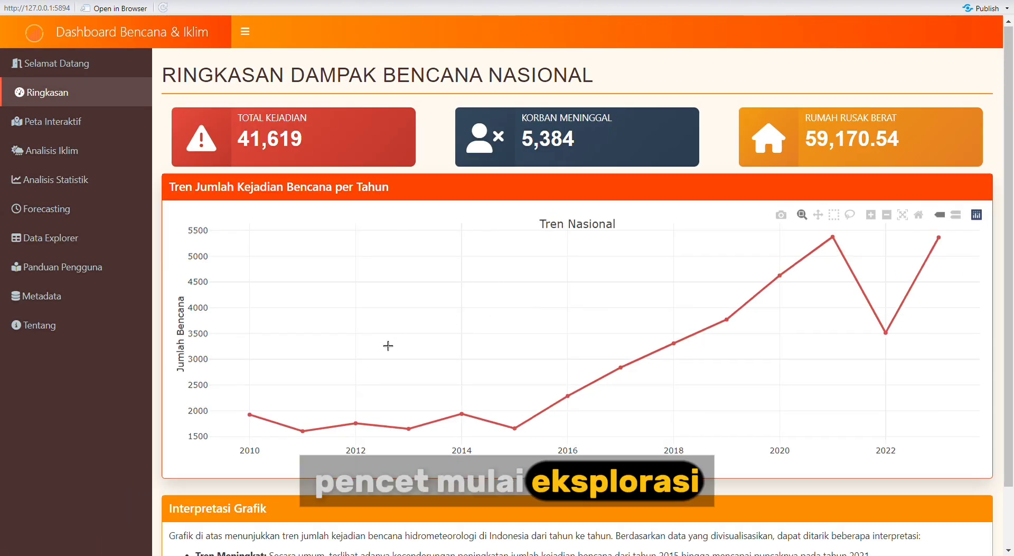
Step: Review the national disaster impact figures, the yearly trend chart and its interpretation on the summary page
scroll(388, 345, "down", 2)
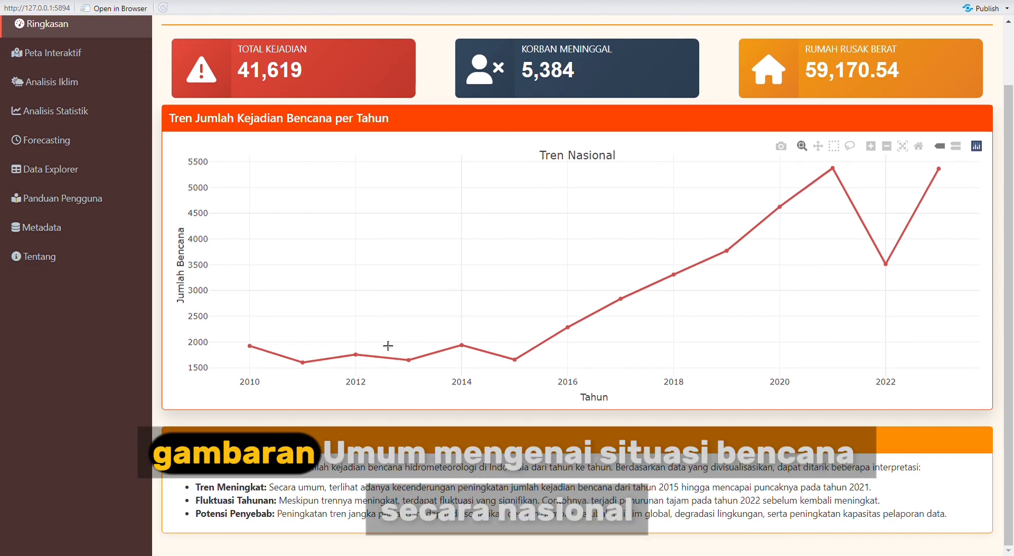
scroll(388, 345, "up", 2)
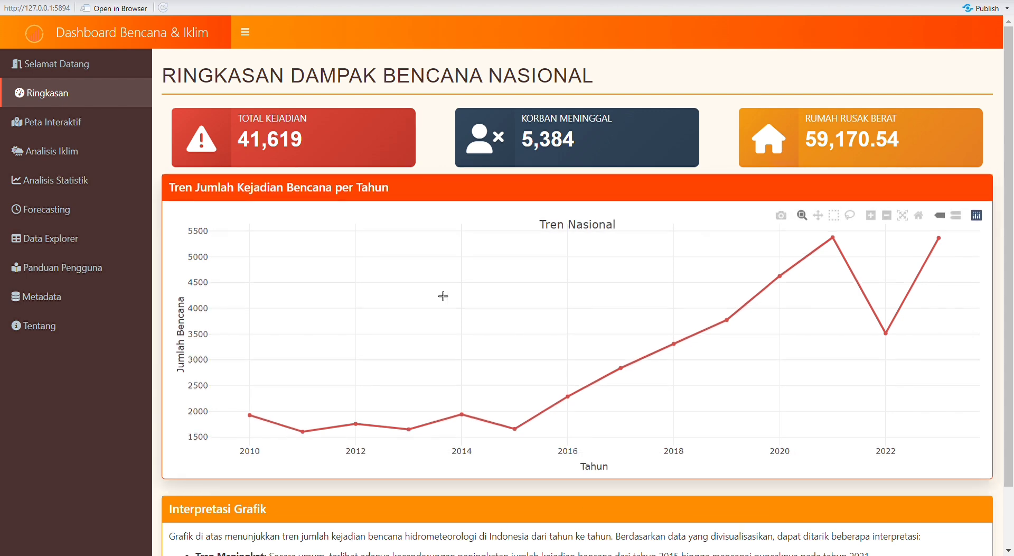
scroll(370, 412, "down", 1)
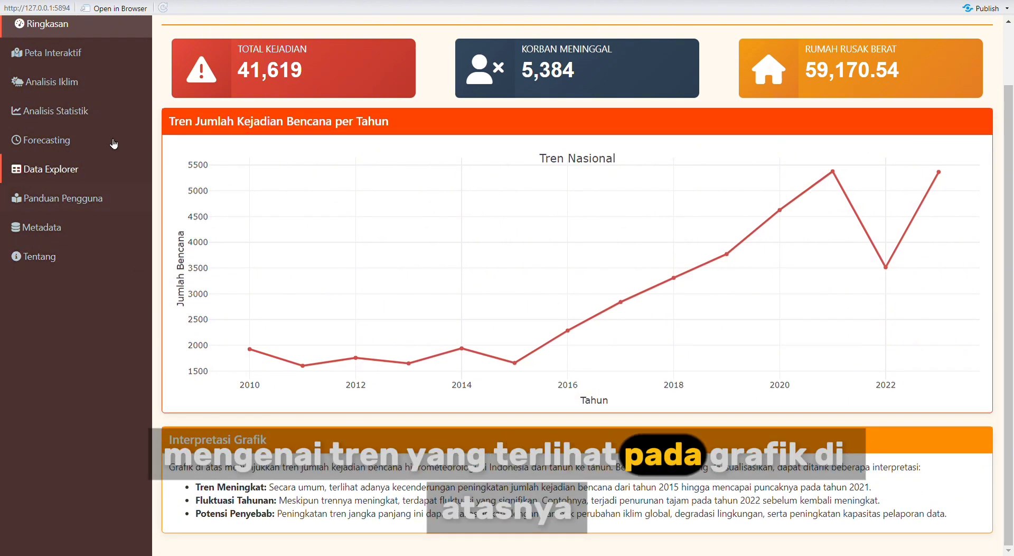
Step: Open the interactive map page and set the displayed year to 2021
left_click(79, 63)
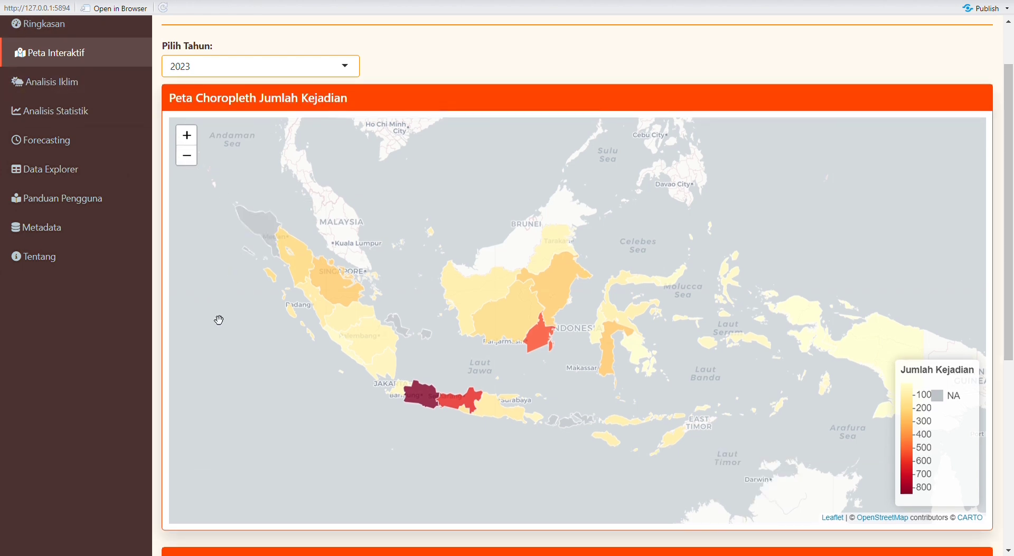
mouse_move(344, 324)
left_click(345, 75)
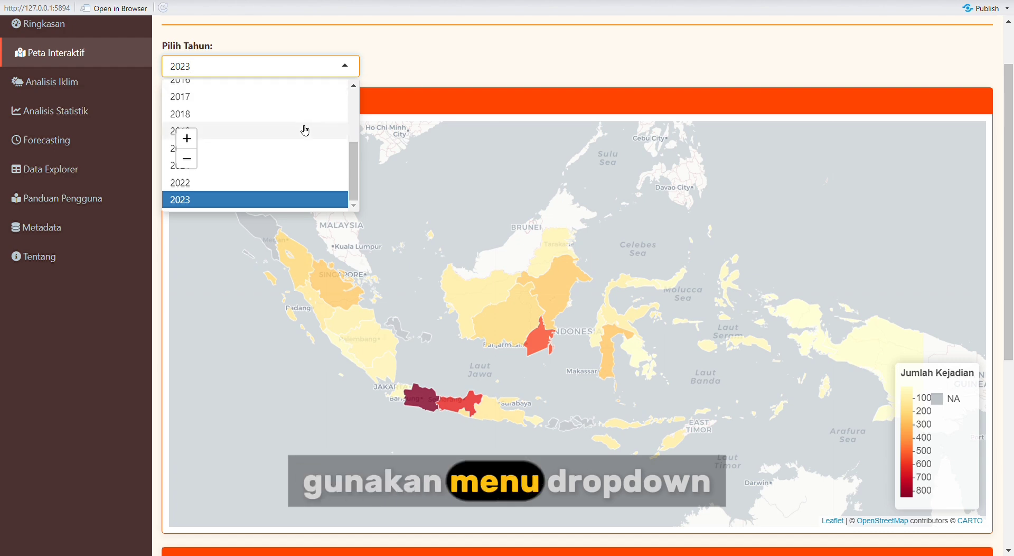
scroll(299, 151, "up", 5)
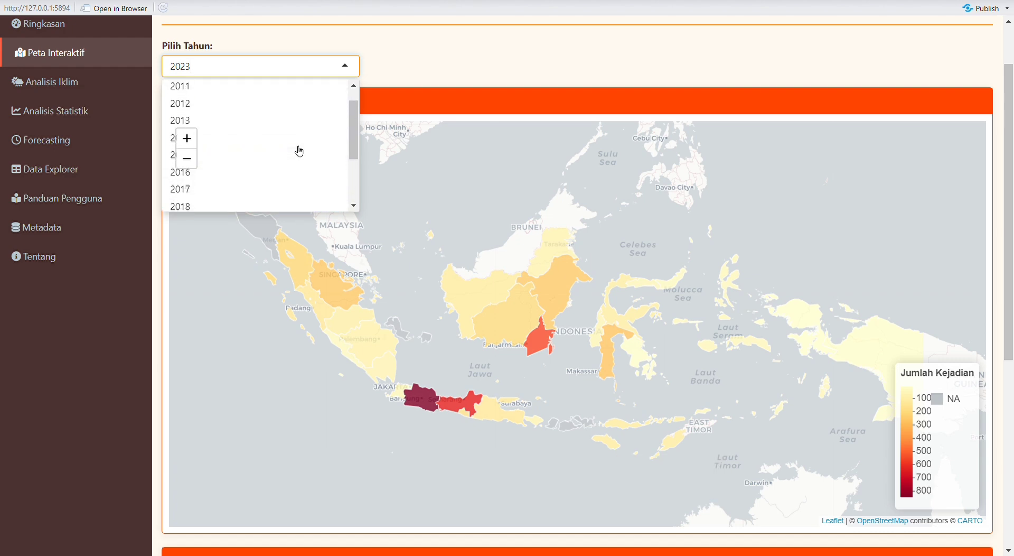
scroll(299, 152, "down", 3)
scroll(299, 151, "down", 2)
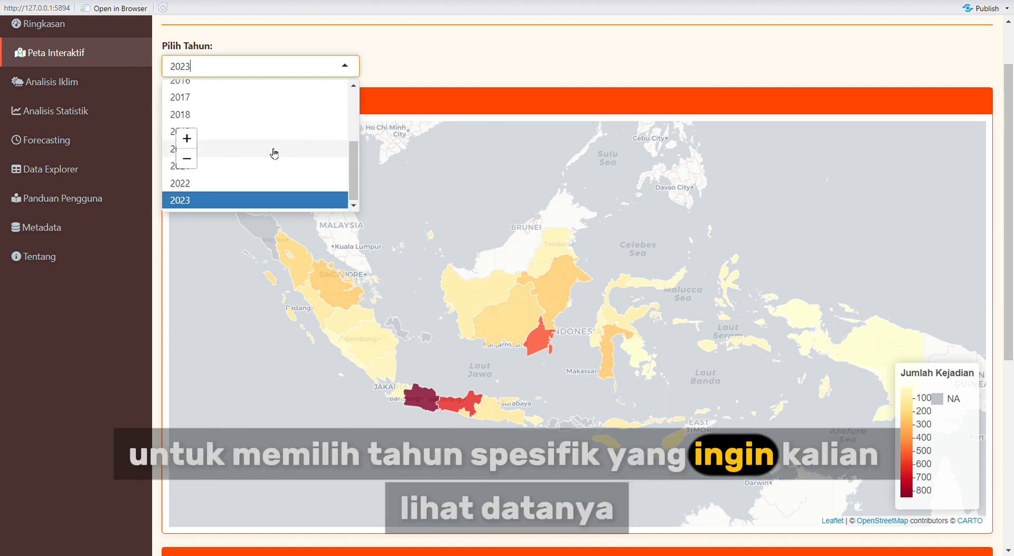
left_click(267, 168)
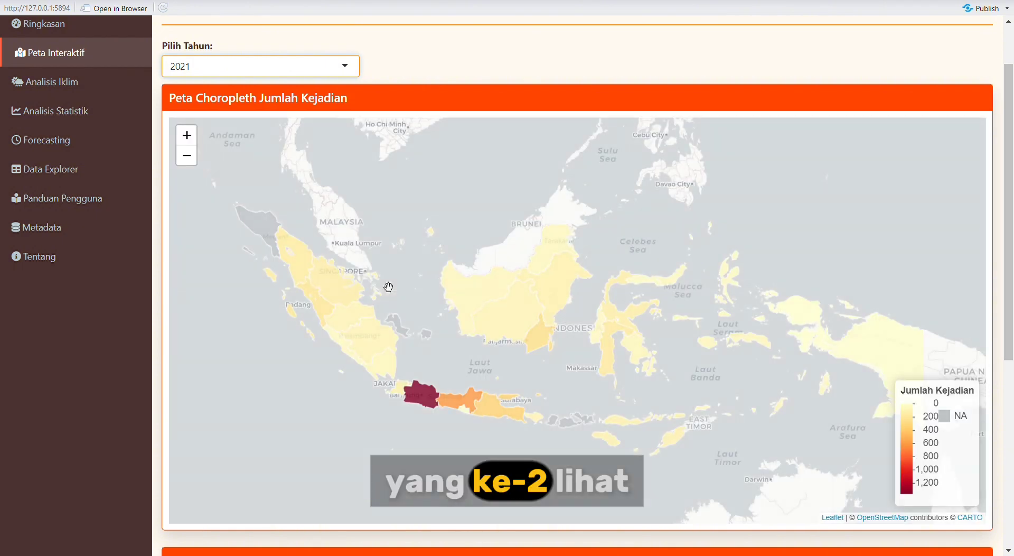
Step: Check the incident counts of Jawa Barat and Jawa Tengah on the choropleth map, viewing Java up close
mouse_move(443, 293)
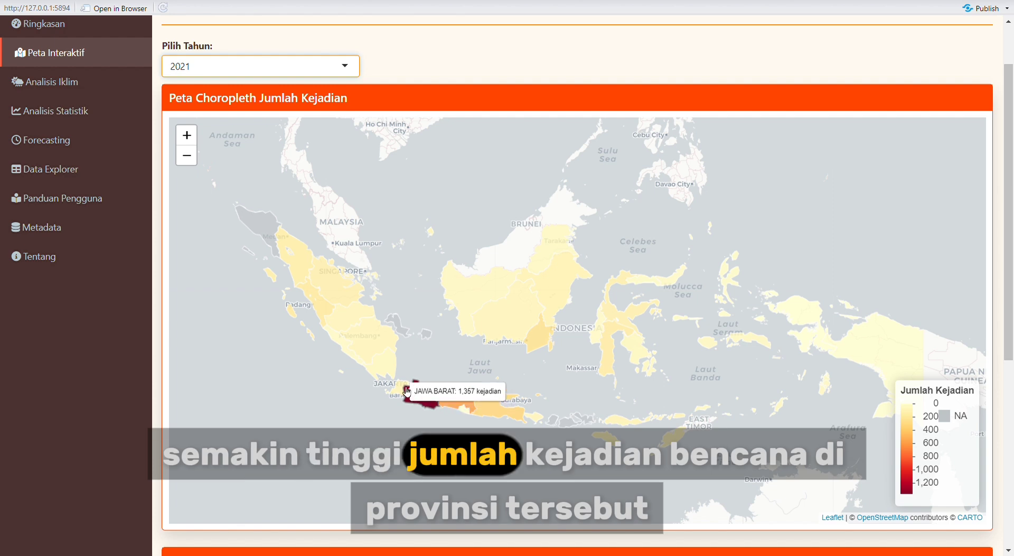
mouse_move(378, 355)
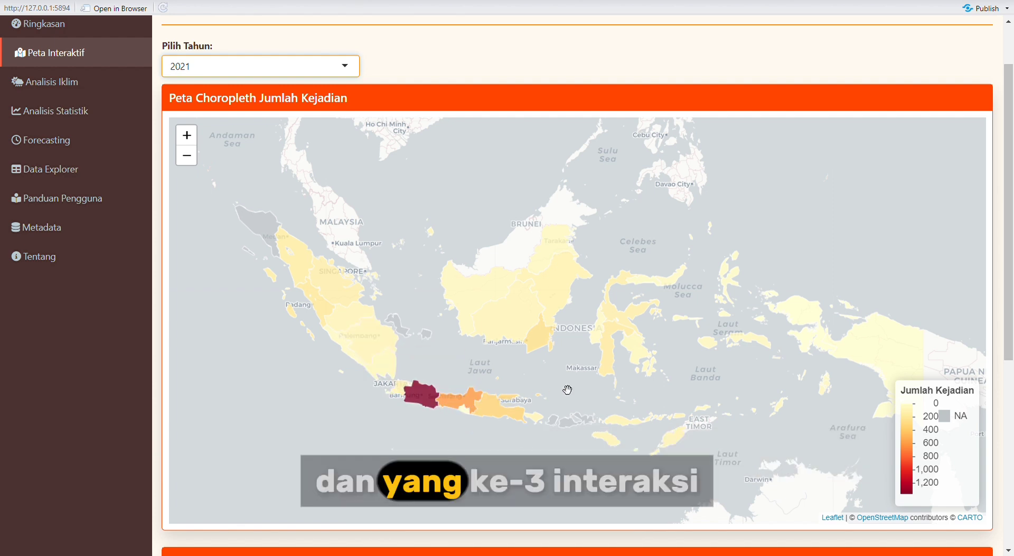
scroll(567, 389, "down", 2)
scroll(568, 389, "up", 4)
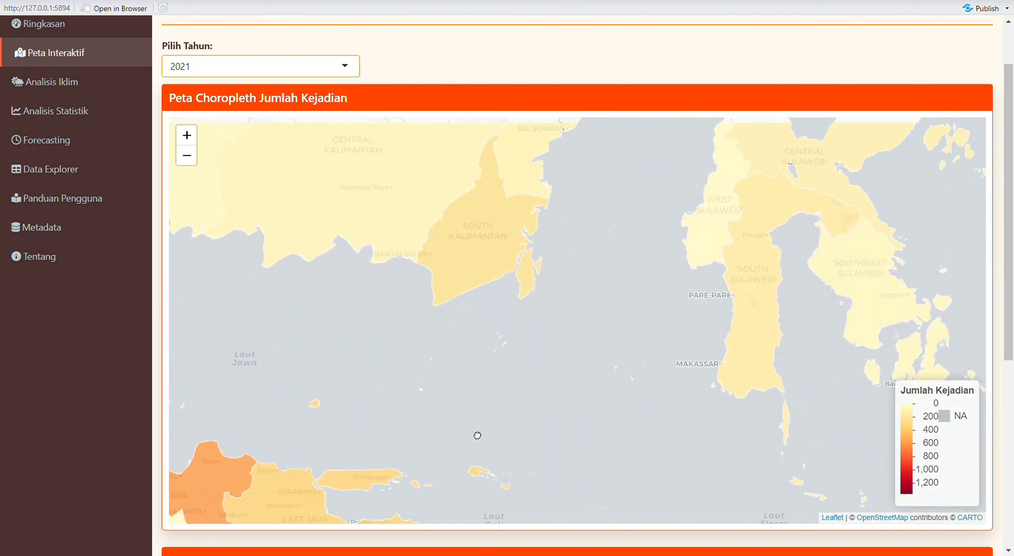
left_click_drag(460, 437, 691, 421)
mouse_move(438, 426)
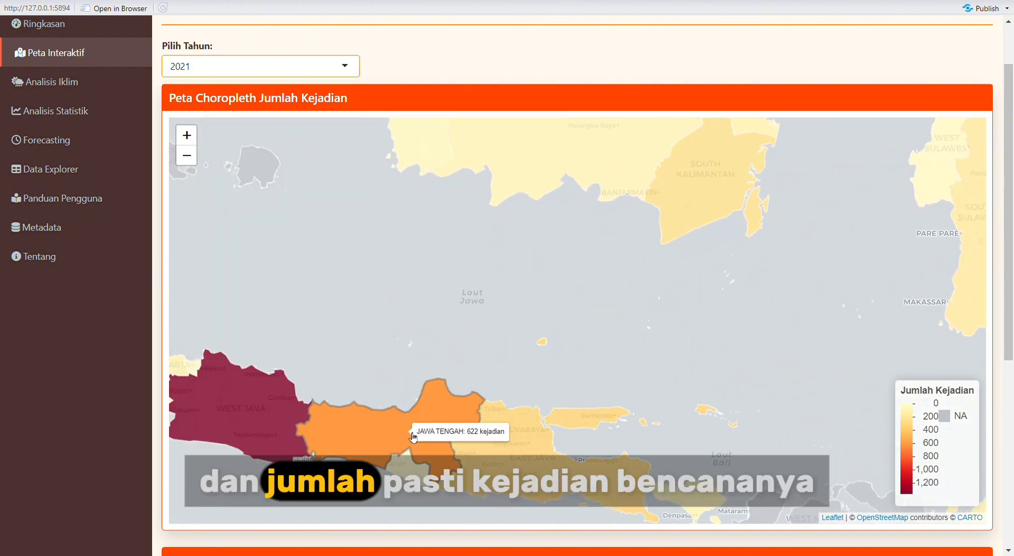
Step: Show the whole country on the map again and review the 2021 province ranking below it
mouse_move(508, 465)
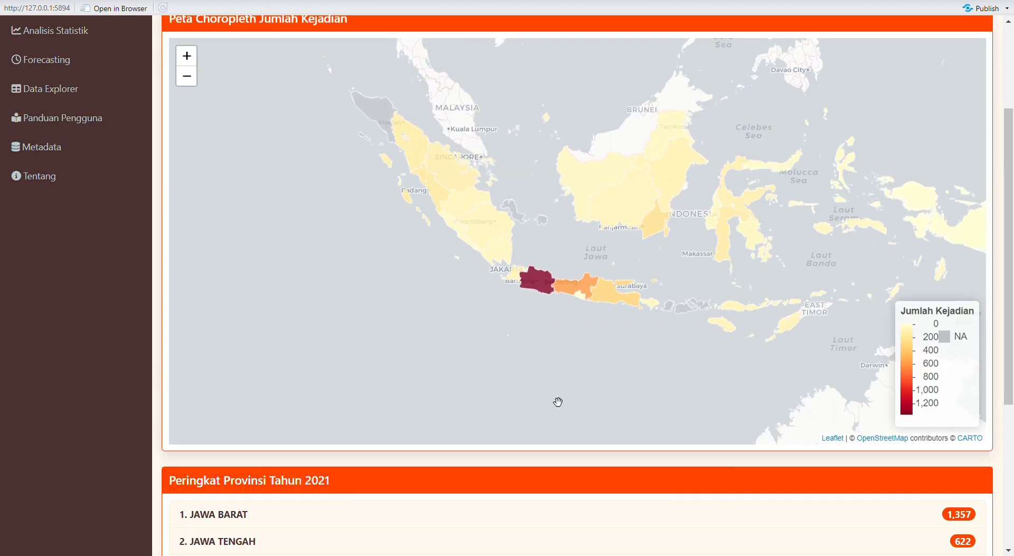
scroll(544, 499, "down", 1)
scroll(544, 500, "down", 4)
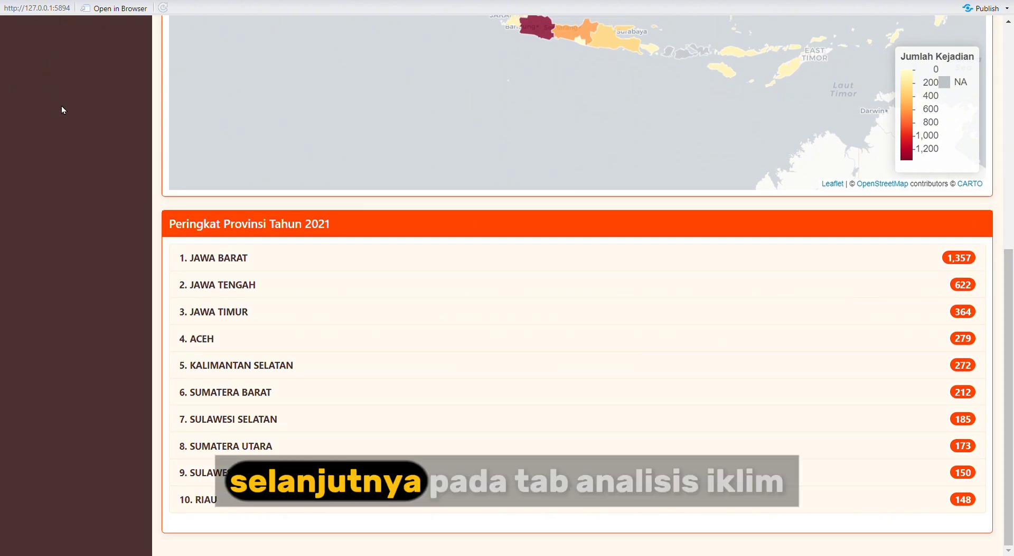
Step: Open the climate analysis page and review the annual rainfall and average temperature charts with their interpretations
scroll(61, 108, "up", 8)
left_click(50, 151)
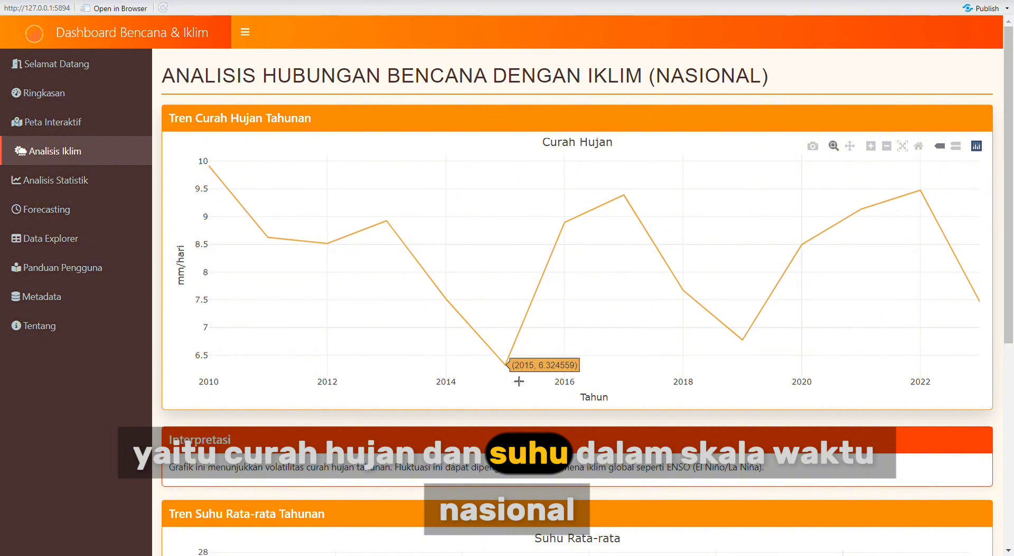
scroll(521, 381, "down", 6)
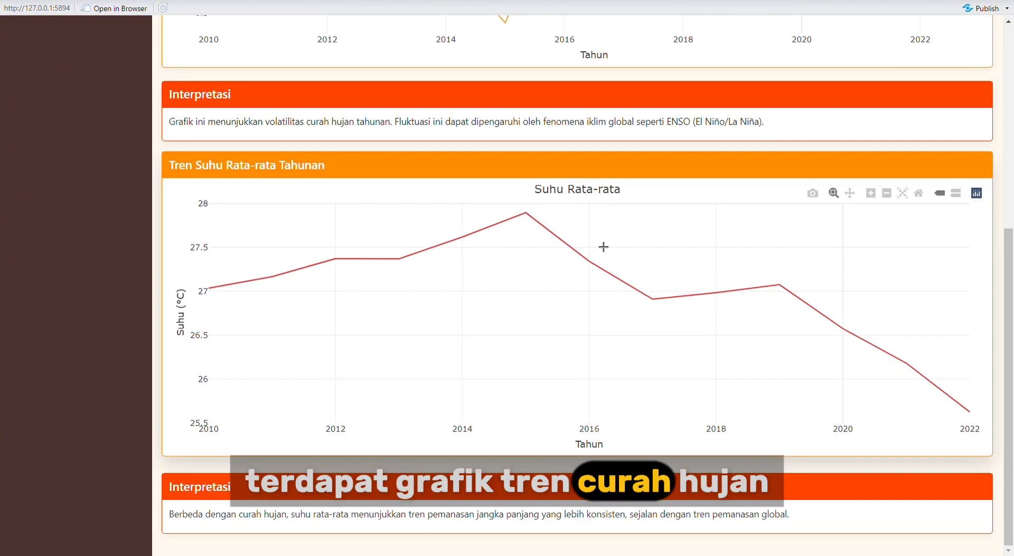
scroll(603, 247, "up", 6)
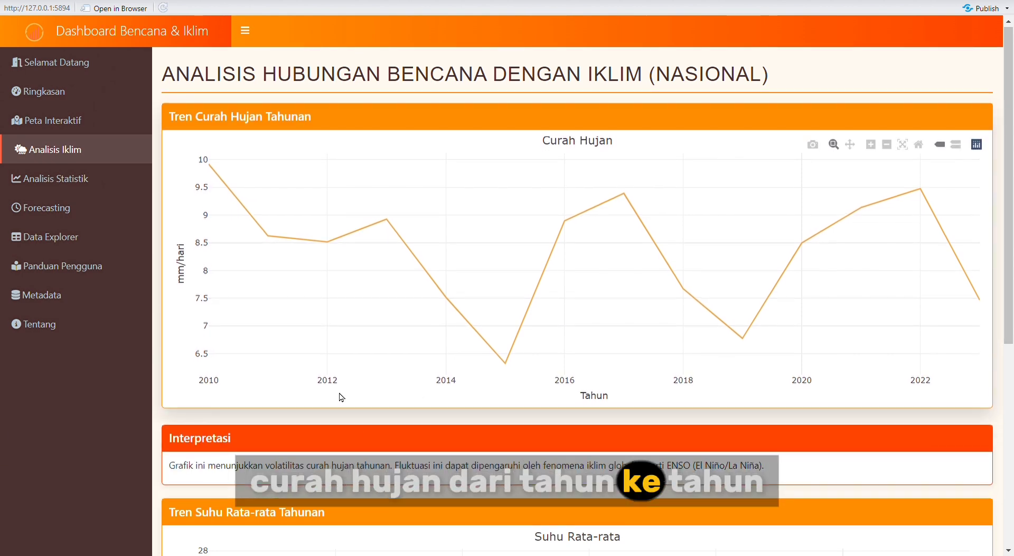
scroll(341, 397, "down", 6)
scroll(347, 400, "down", 1)
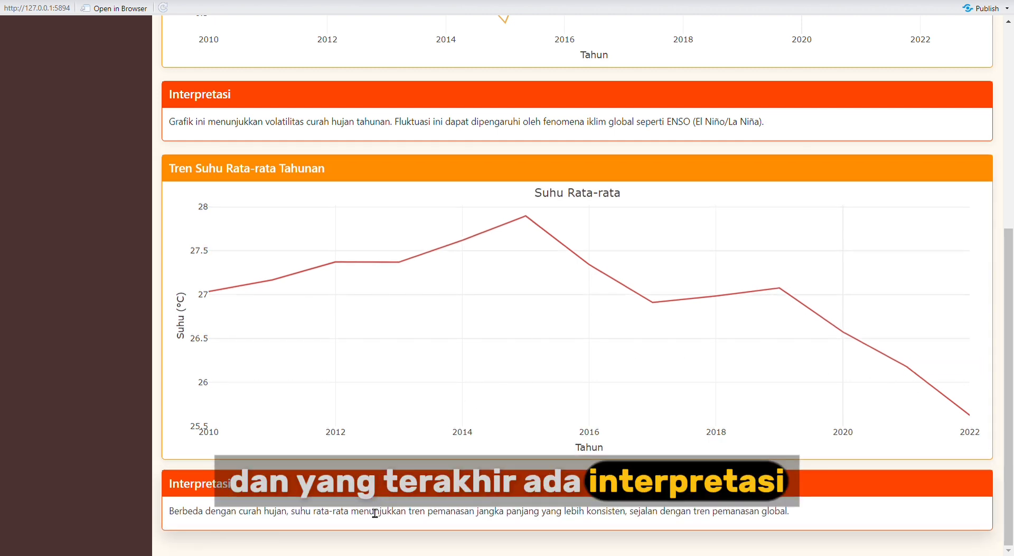
scroll(378, 430, "up", 2)
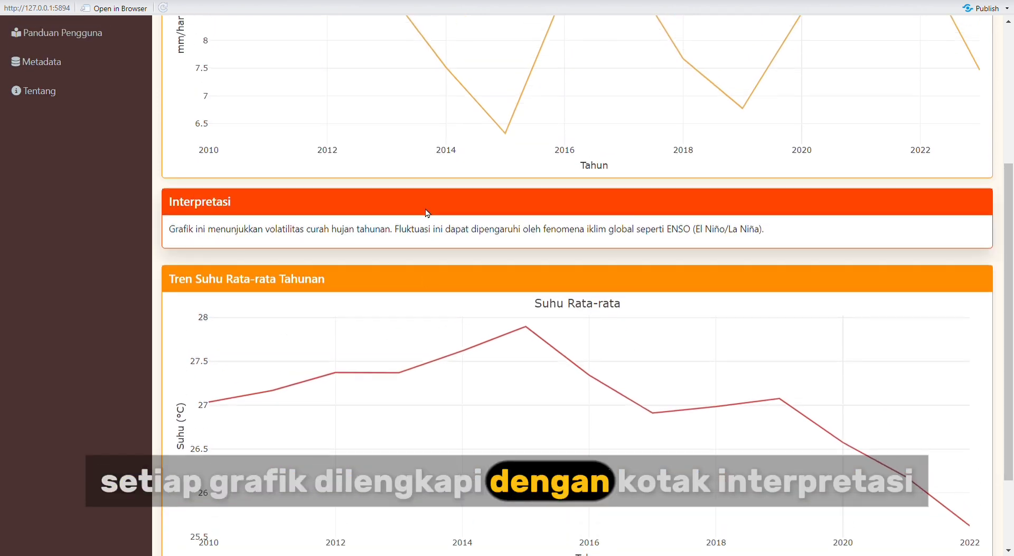
scroll(427, 213, "down", 2)
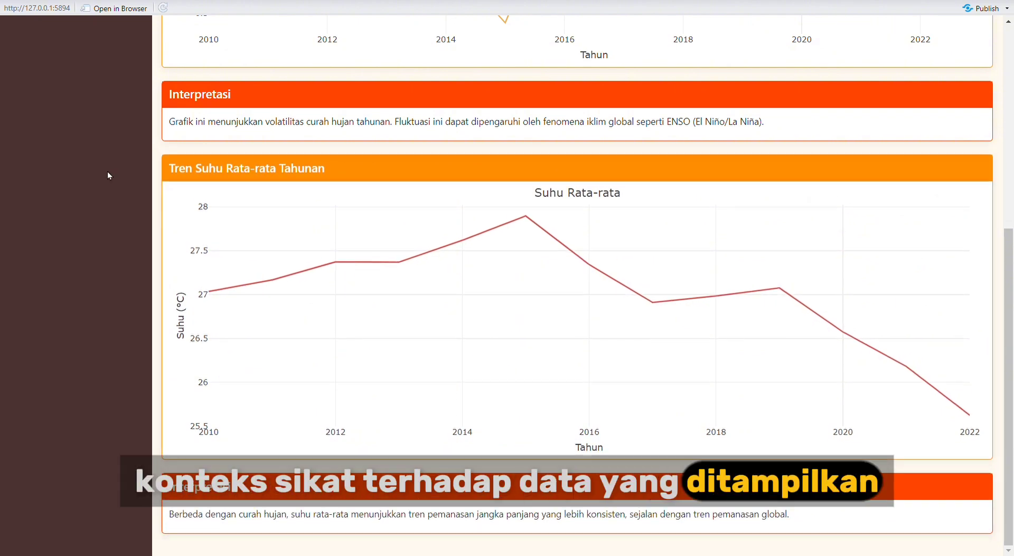
Step: Open the statistical analysis page and choose Temp_mean as the independent variable and Bencana_jumlah as the dependent variable
scroll(106, 171, "up", 6)
left_click(88, 174)
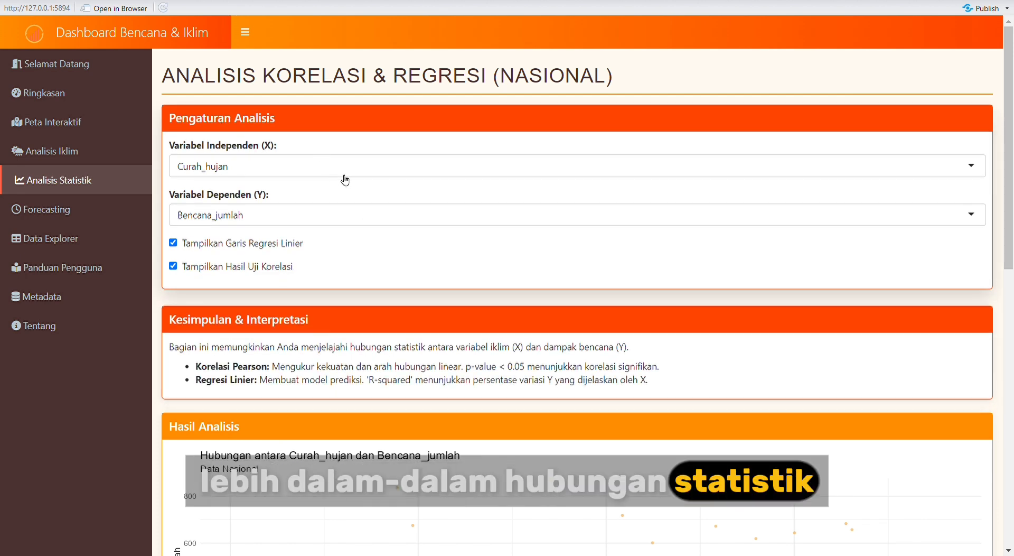
left_click(433, 171)
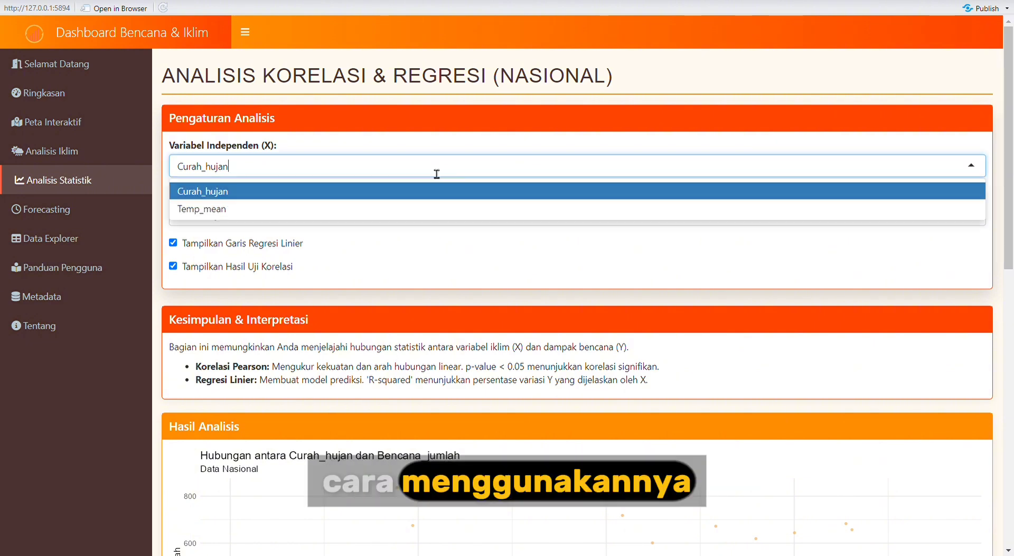
left_click(431, 208)
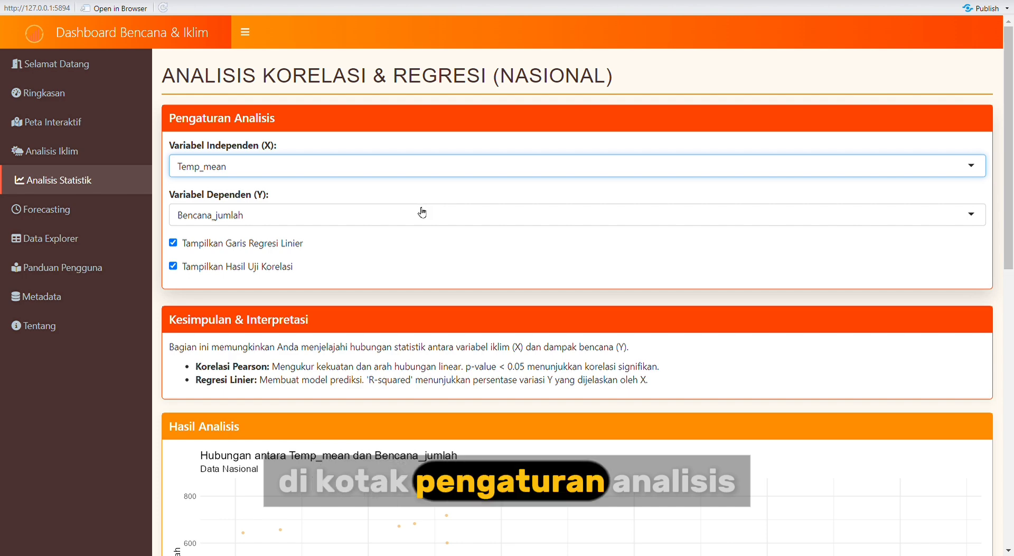
left_click(423, 212)
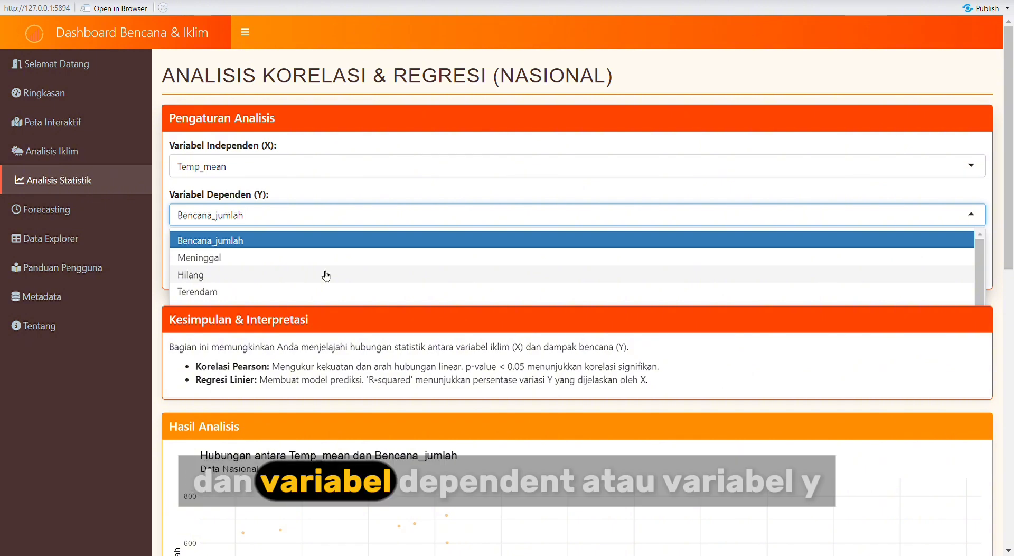
left_click(325, 244)
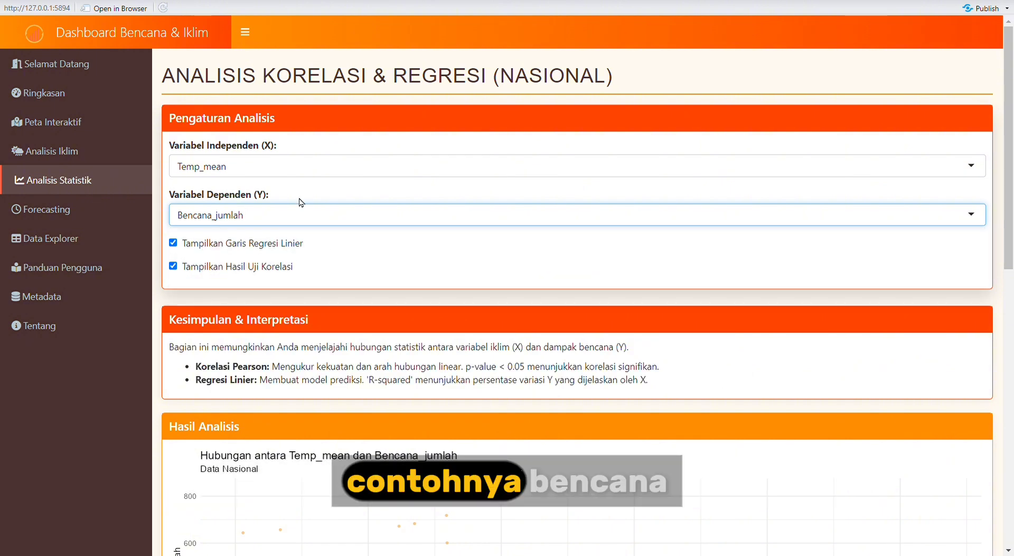
Step: Toggle the linear regression line off and back on, and set the independent variable to Curah_hujan
left_click(212, 242)
left_click(211, 242)
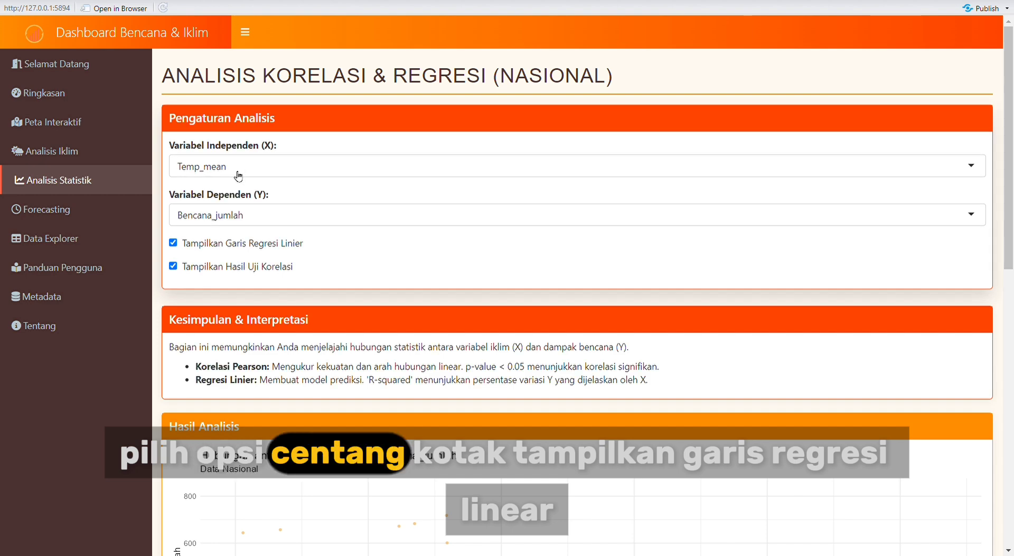
left_click(239, 176)
left_click(245, 194)
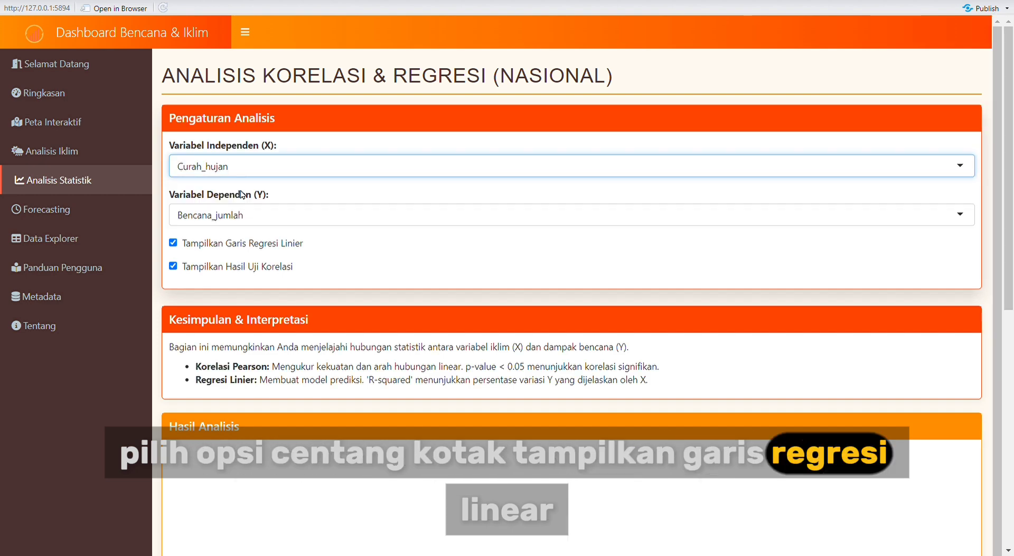
Step: Review the scatter plot, Pearson correlation result, linear regression result and model details for Curah_hujan and Bencana_jumlah
scroll(260, 330, "down", 4)
scroll(261, 330, "down", 3)
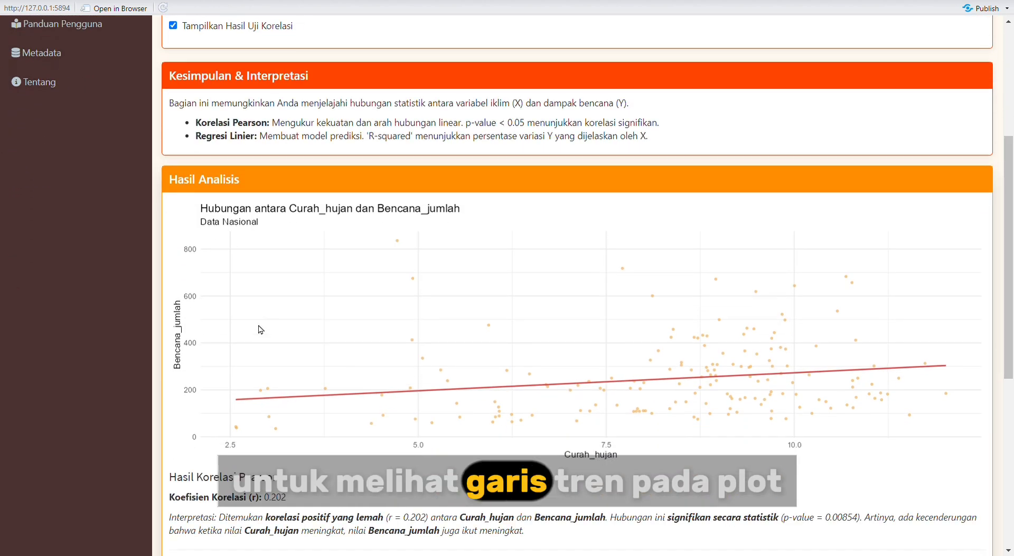
scroll(260, 329, "down", 1)
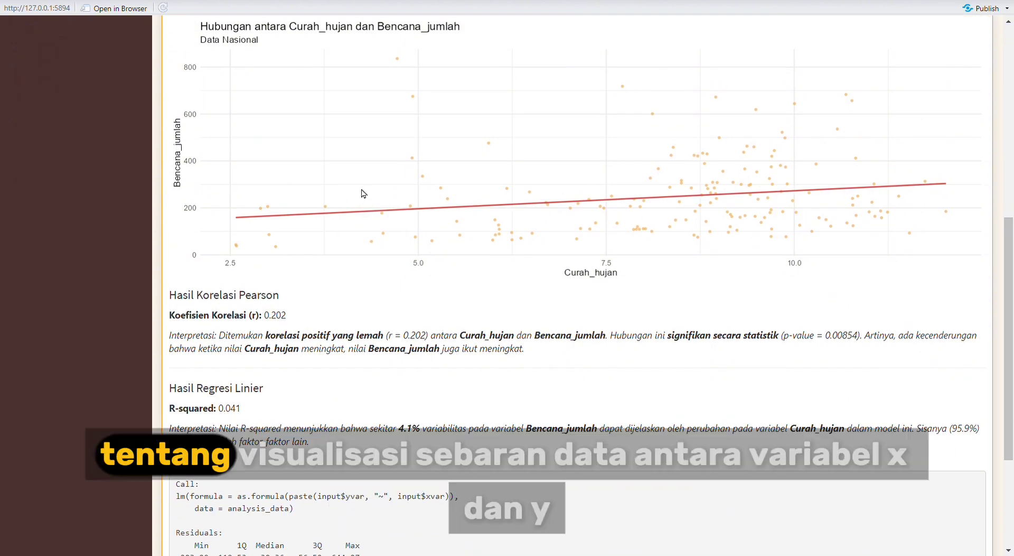
scroll(364, 193, "down", 2)
scroll(363, 193, "down", 3)
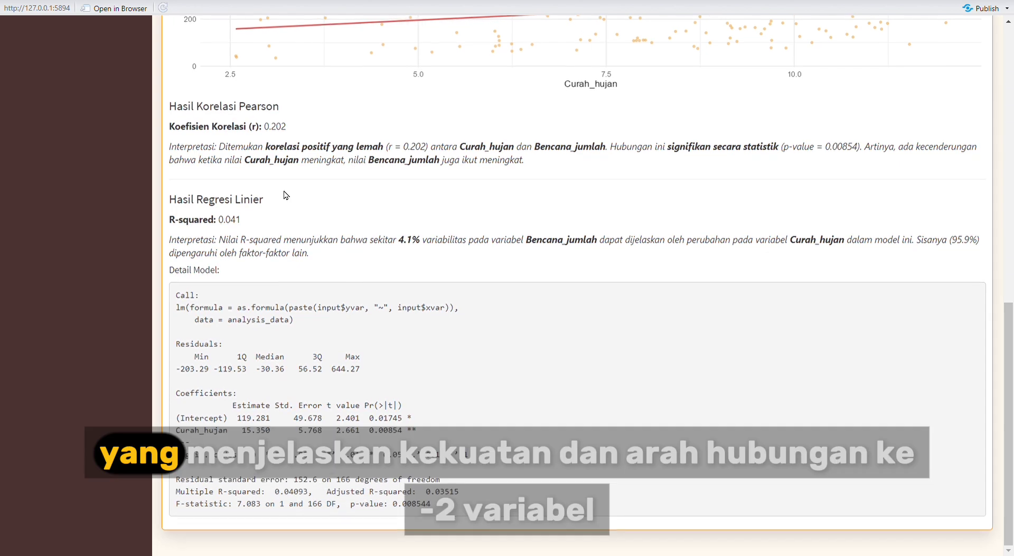
Step: Compare the Pearson correlation interpretation with the linear regression interpretation and model details
scroll(286, 195, "up", 2)
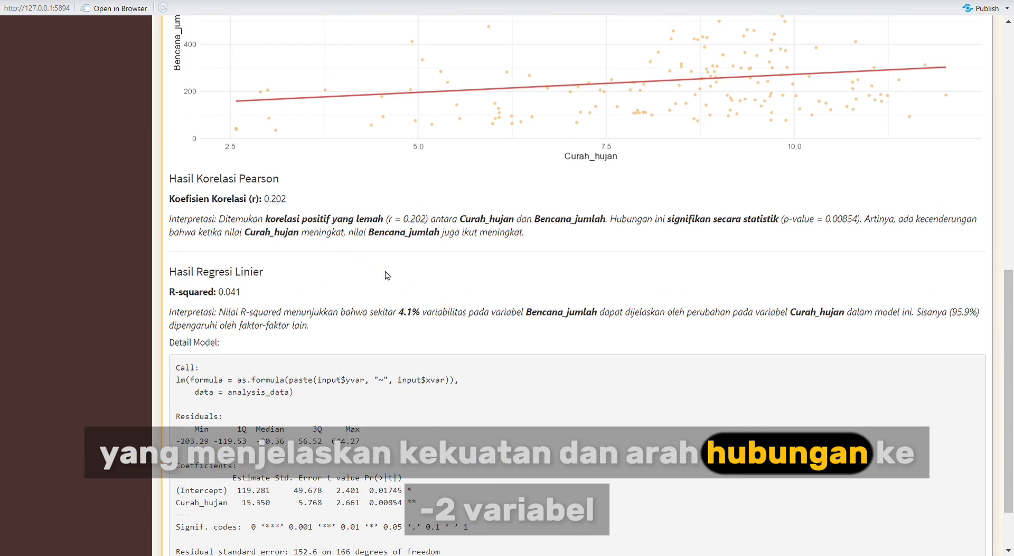
scroll(434, 278, "down", 1)
scroll(433, 277, "down", 1)
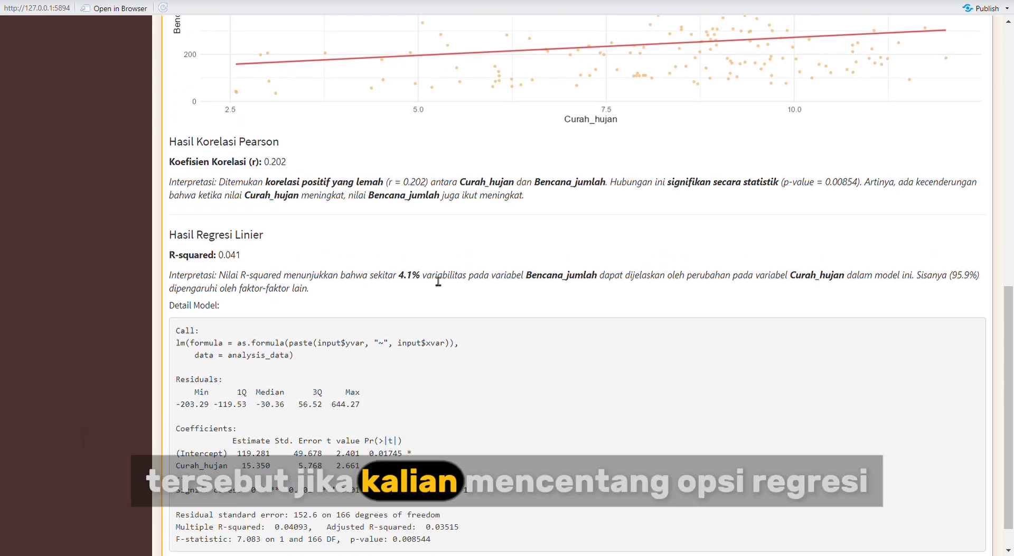
scroll(285, 182, "up", 10)
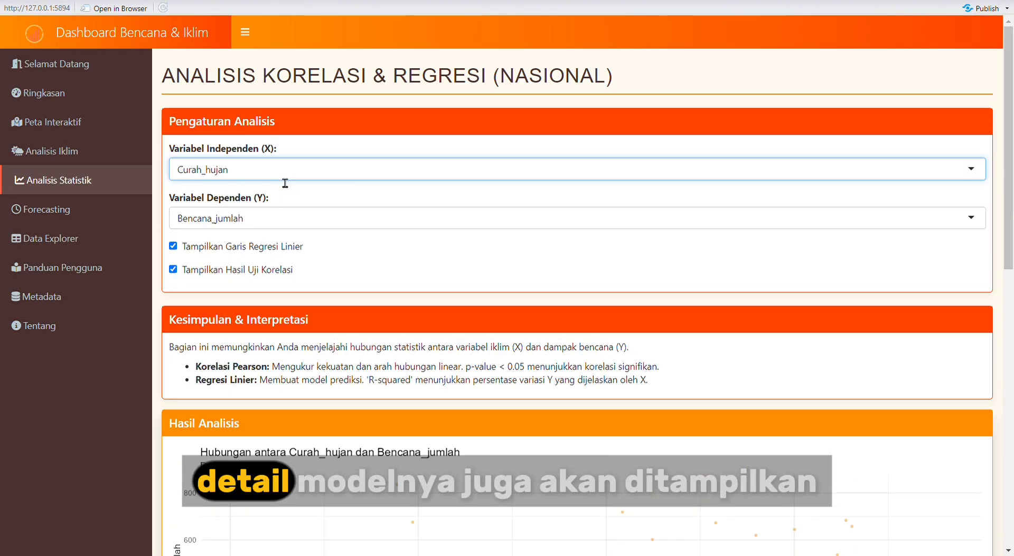
Step: Open the Forecasting page and review the SARIMA prediction chart, model accuracy metrics and model interpretation
left_click(72, 211)
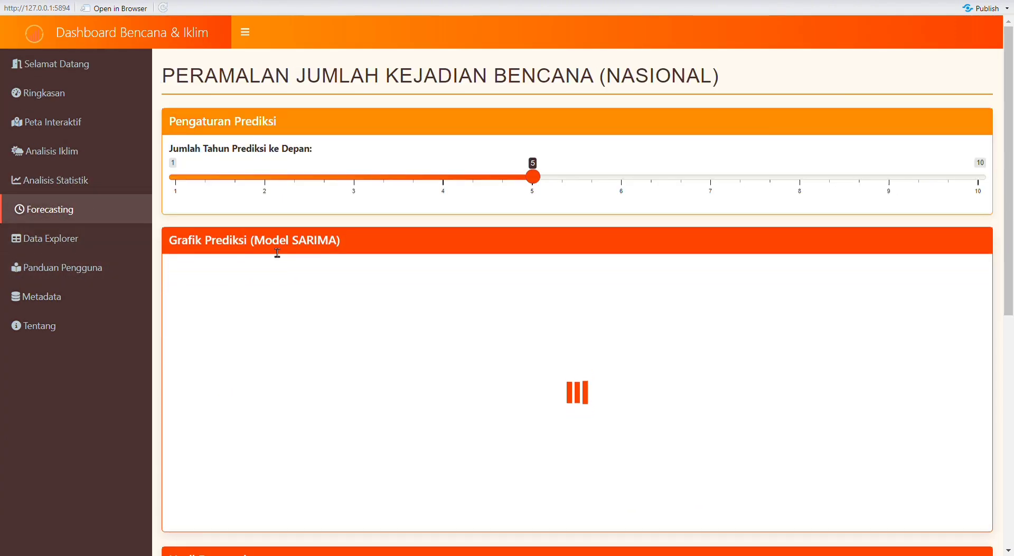
scroll(293, 303, "down", 2)
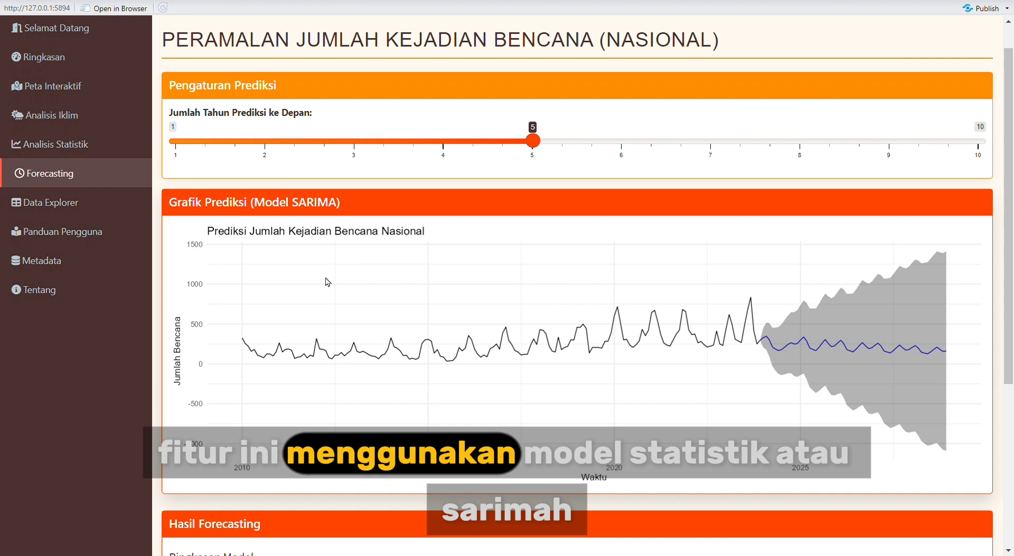
scroll(328, 282, "down", 4)
scroll(325, 281, "down", 2)
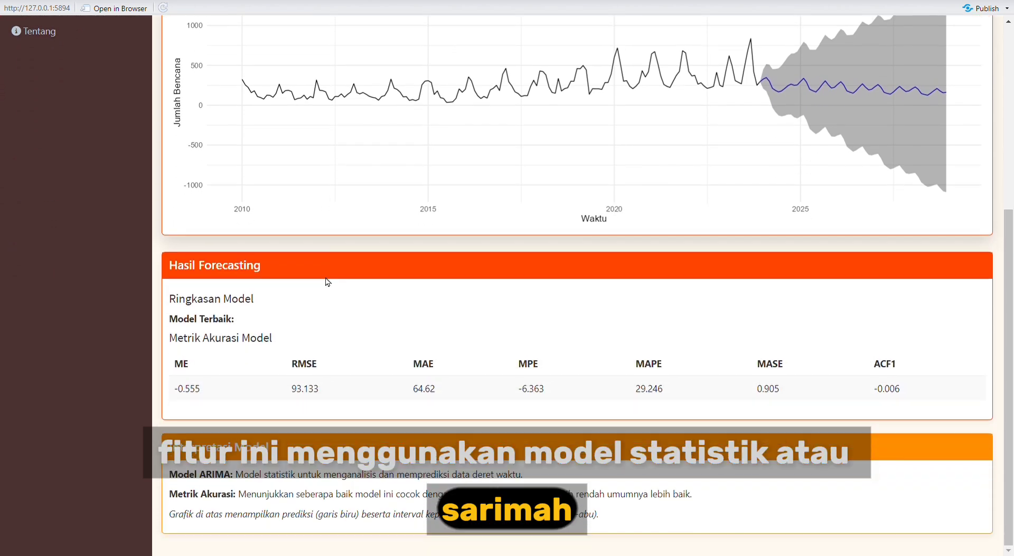
scroll(325, 282, "up", 6)
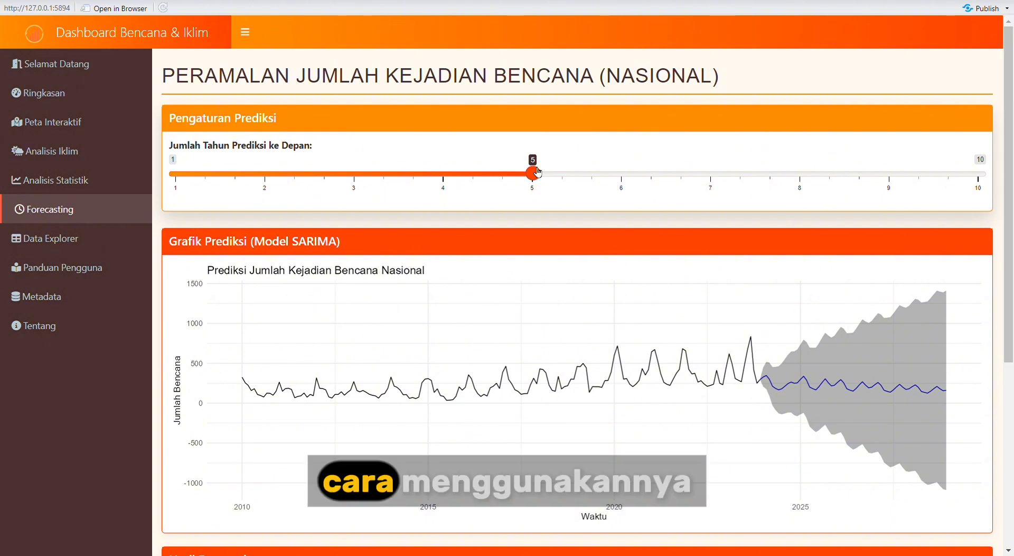
Step: Set the number of years to forecast ahead to 1
left_click_drag(529, 173, 214, 173)
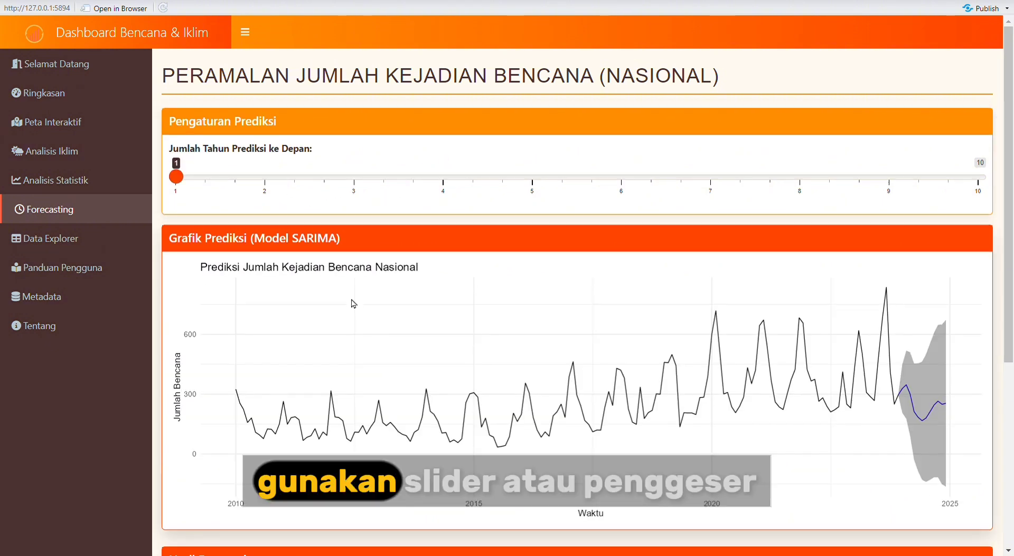
scroll(353, 304, "down", 1)
scroll(354, 304, "up", 1)
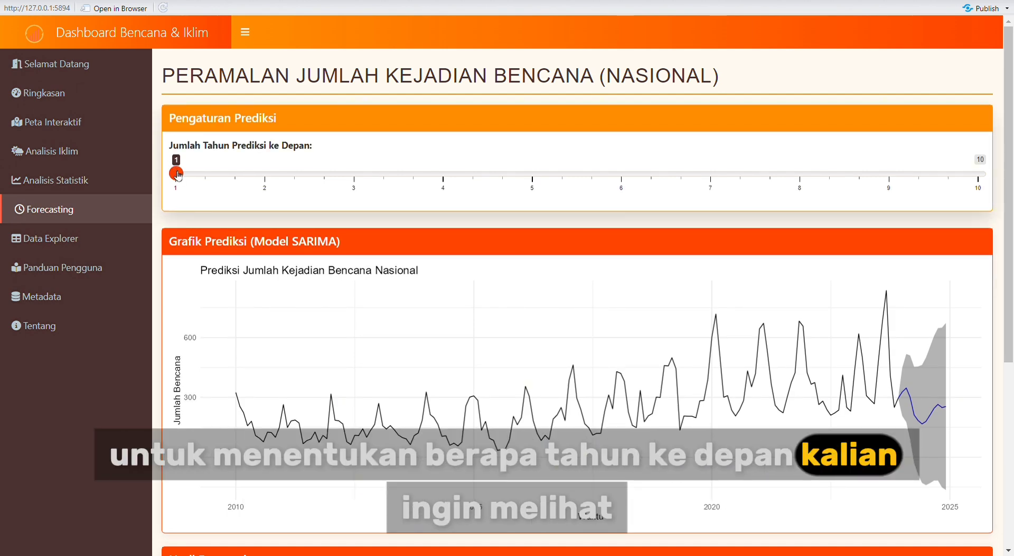
left_click_drag(179, 176, 207, 196)
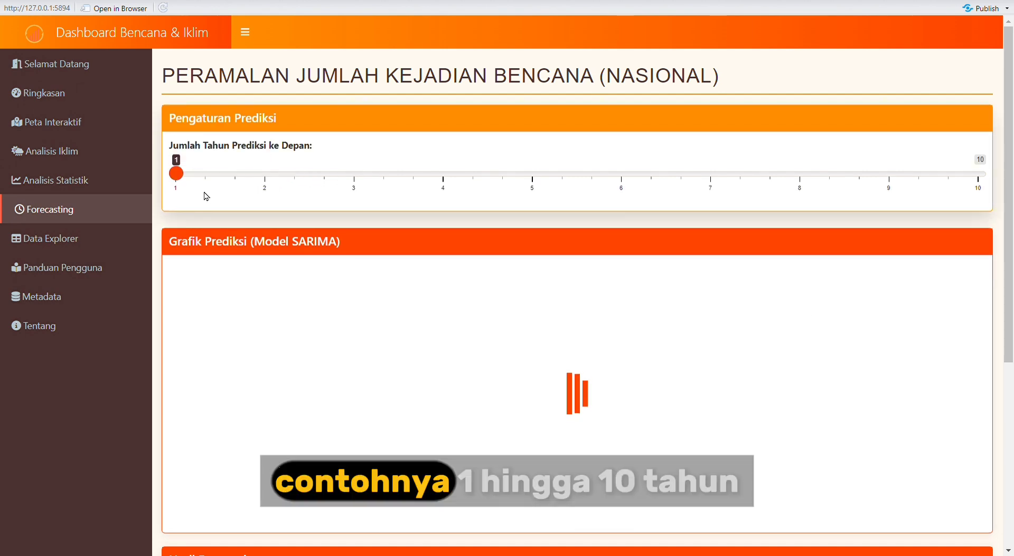
Step: Examine the one-year SARIMA forecast chart with its confidence interval, and the model summary and accuracy metrics below it
scroll(288, 320, "down", 3)
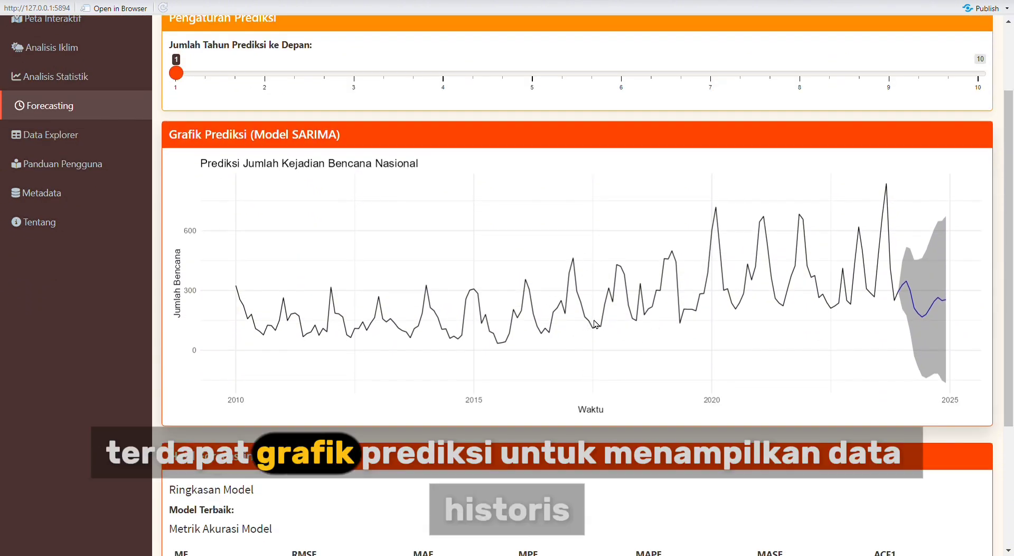
scroll(901, 317, "down", 1)
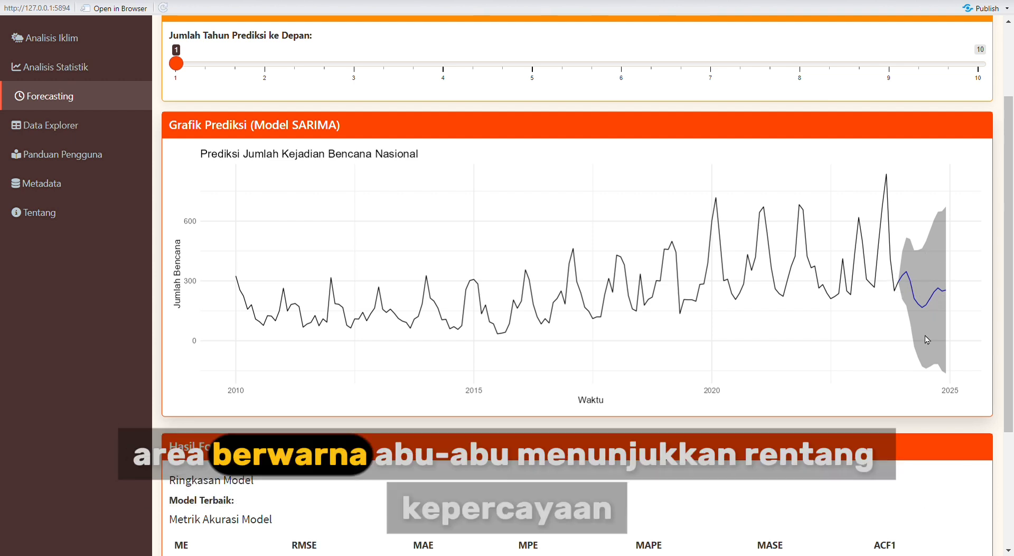
scroll(925, 335, "down", 2)
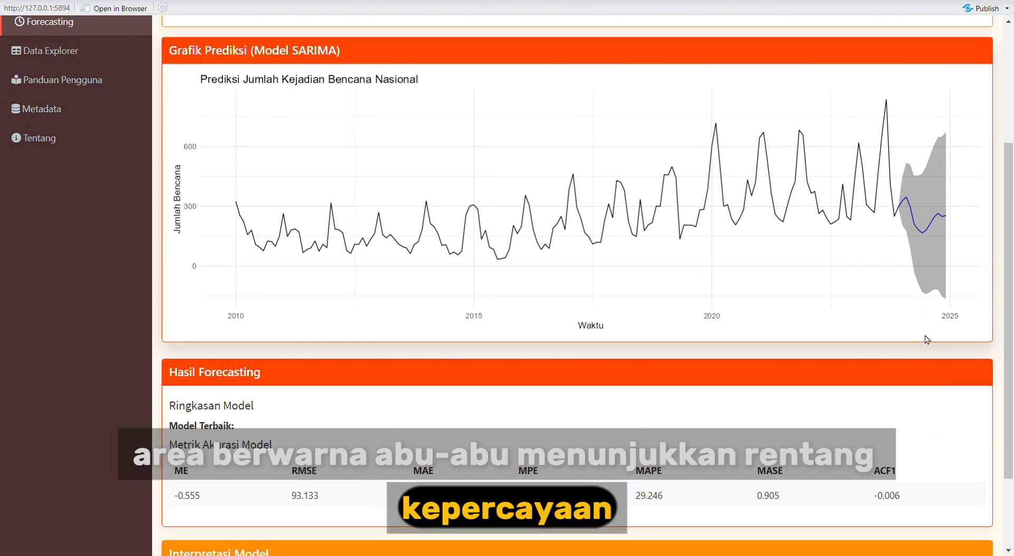
scroll(927, 339, "down", 3)
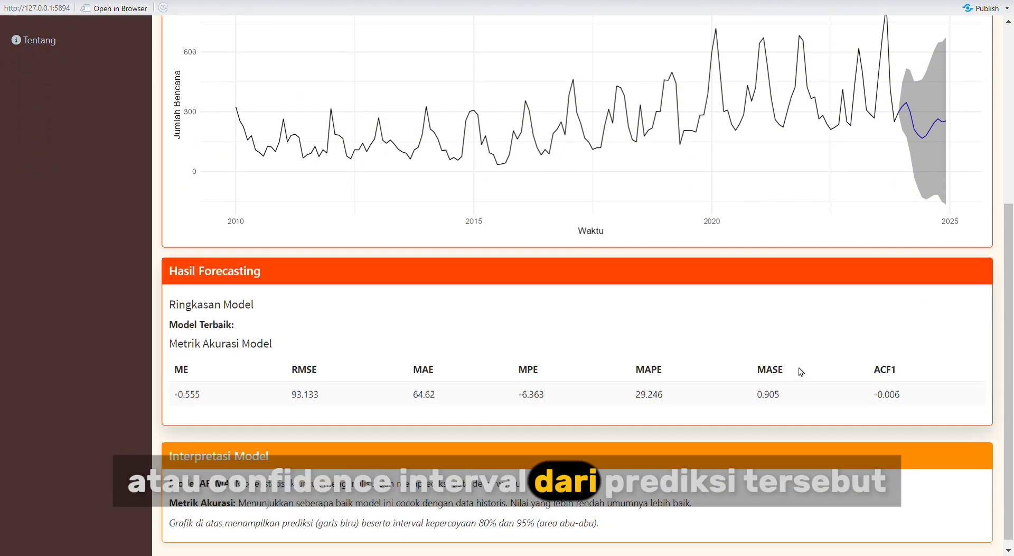
scroll(561, 380, "down", 1)
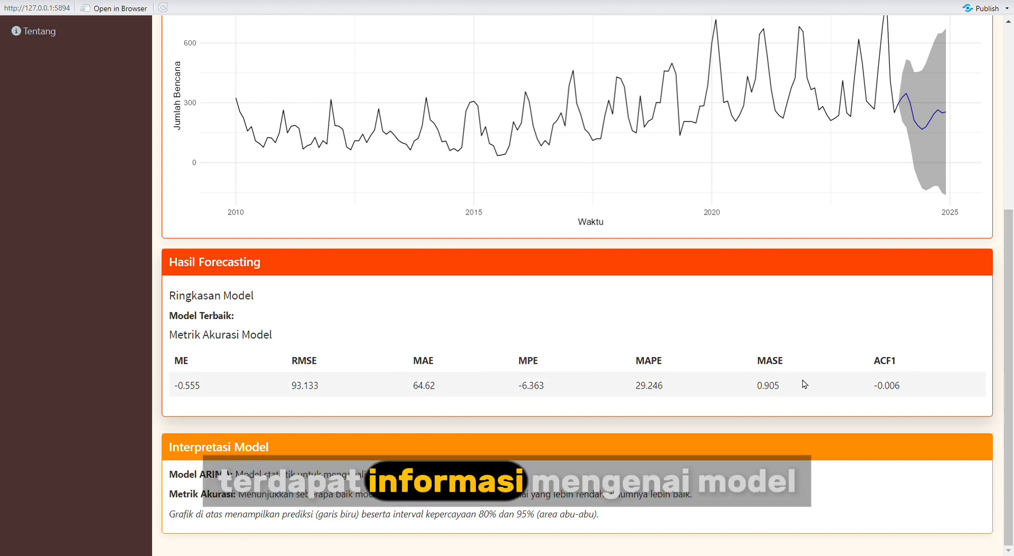
Step: Open the Data Explorer page and search the whole disaster data table for "rusak"
scroll(430, 522, "up", 5)
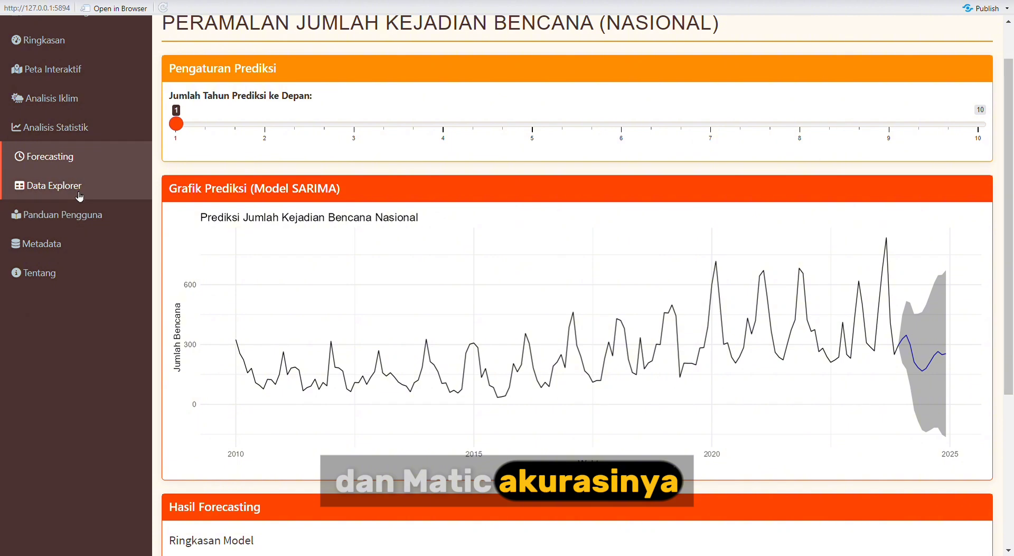
left_click(79, 195)
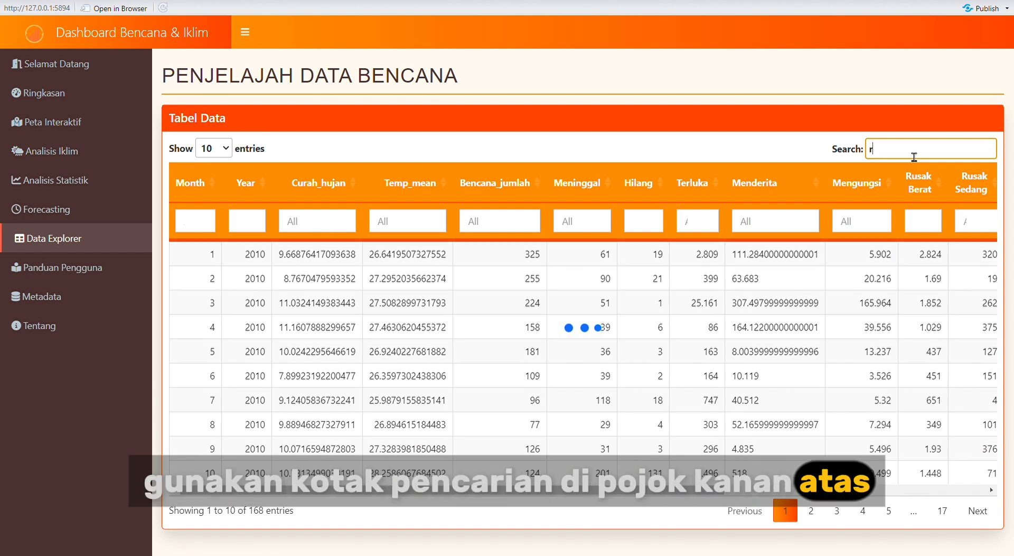
type("us")
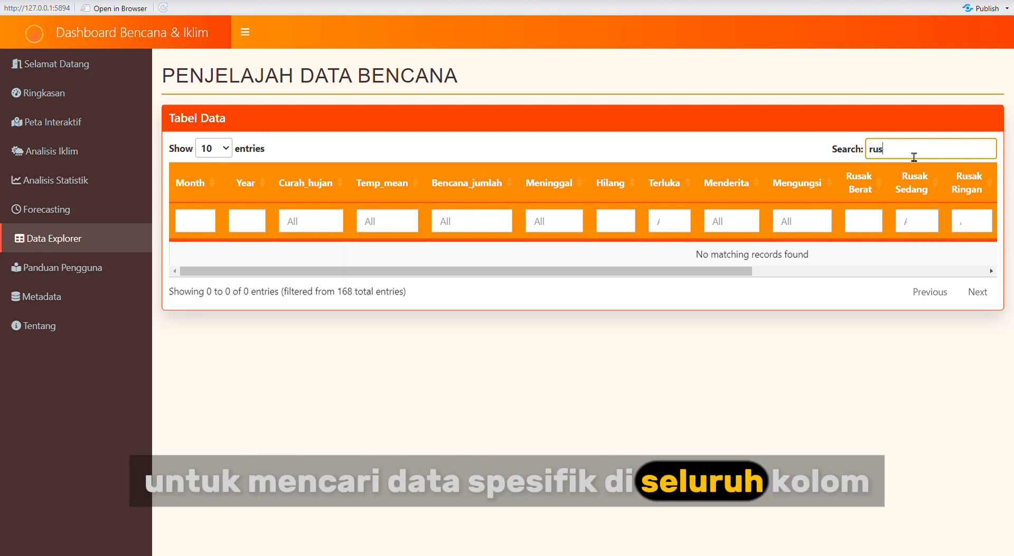
type("ak")
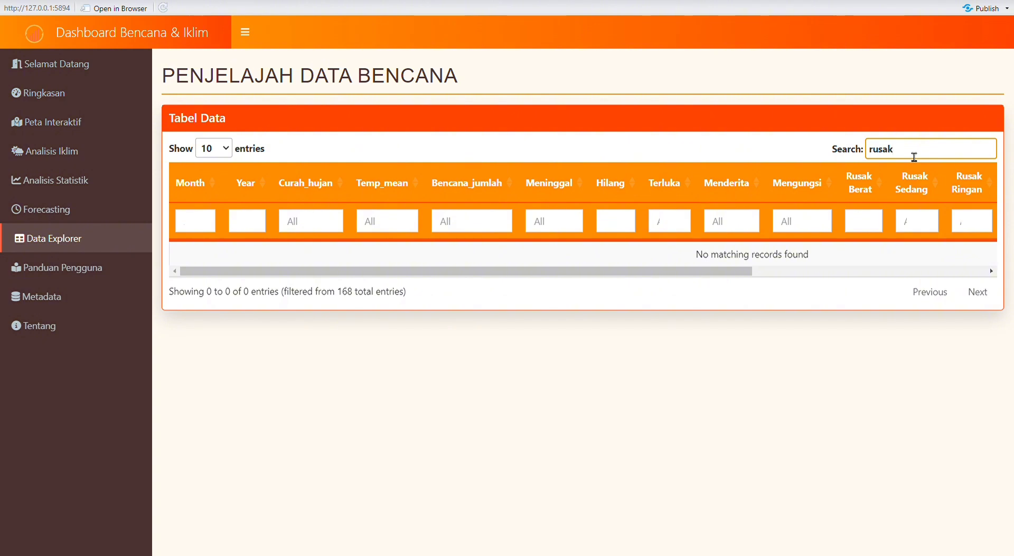
Step: Clear the search term to restore the full disaster data table
key("BackSpace")
key("BackSpace")
key("BackSpace")
key("BackSpace")
key("BackSpace")
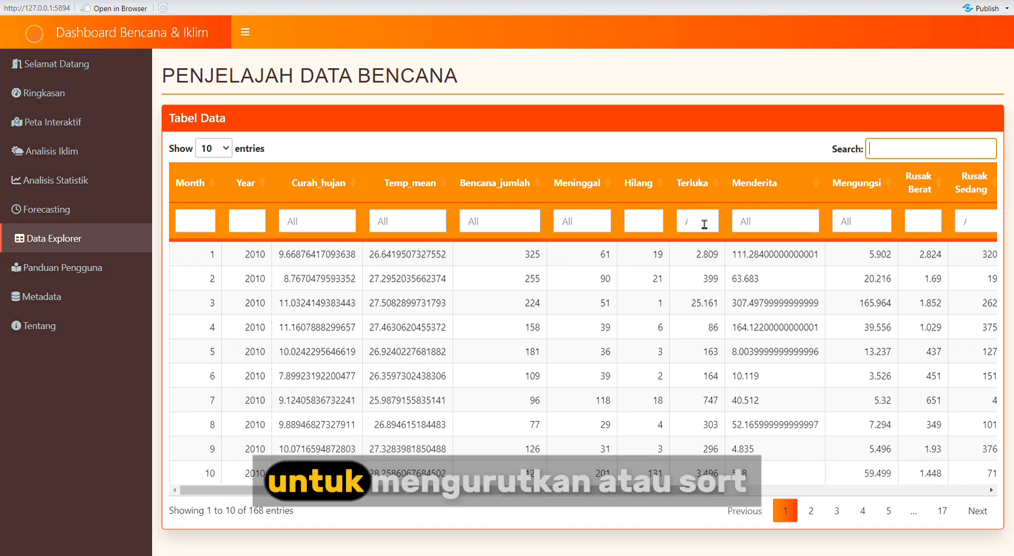
Step: Sort the disaster table by Temp_mean in ascending and descending order, and finally by Curah_hujan in descending order
left_click(416, 174)
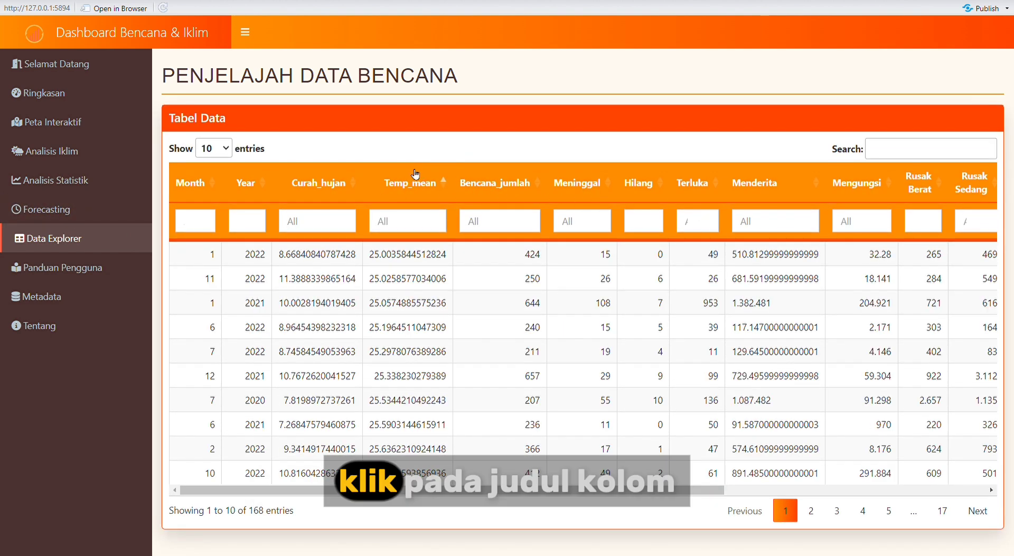
left_click(416, 175)
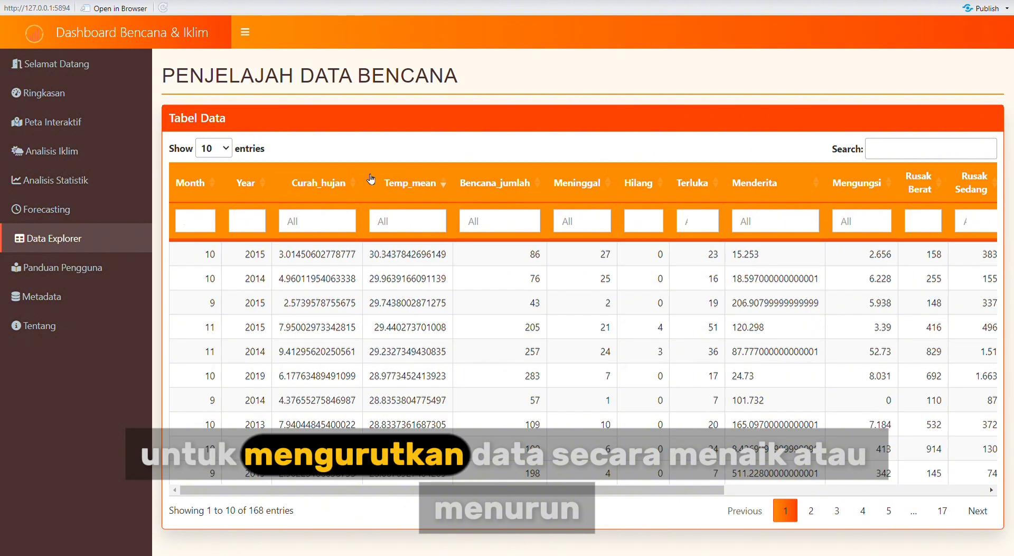
left_click(309, 183)
left_click(309, 183)
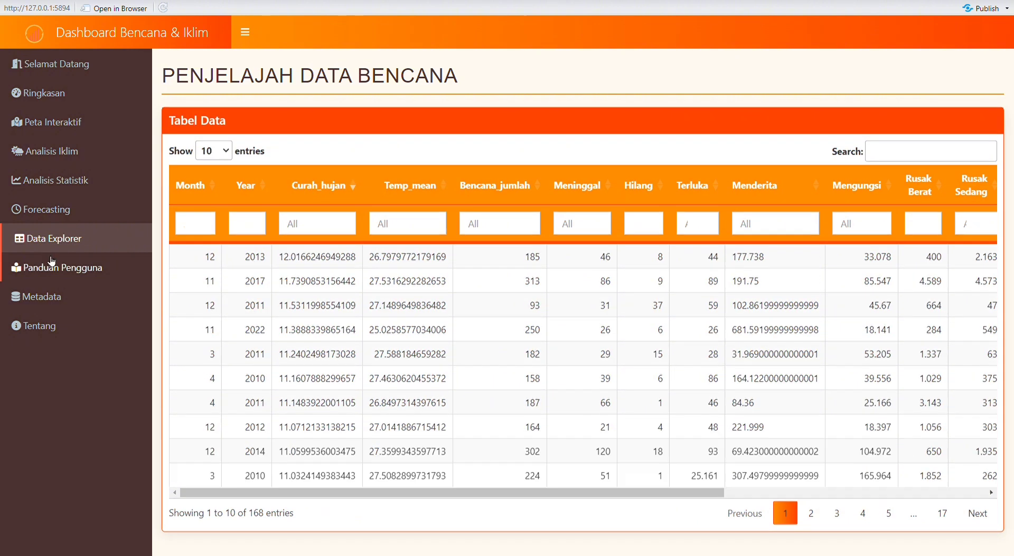
Step: Open the Panduan Pengguna page and look over the video tutorial section and the written guide
left_click(39, 272)
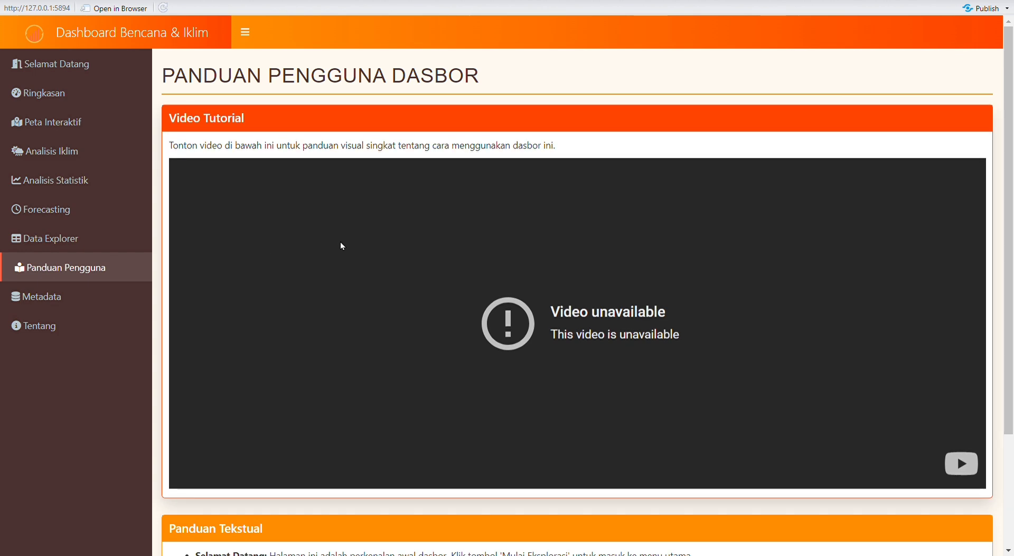
scroll(342, 246, "down", 1)
scroll(342, 246, "down", 2)
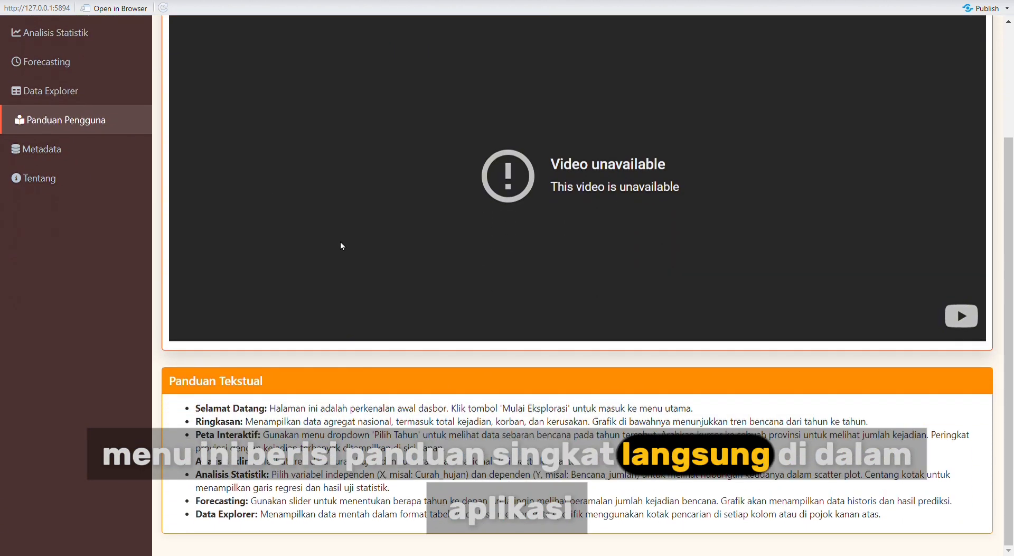
scroll(341, 246, "up", 3)
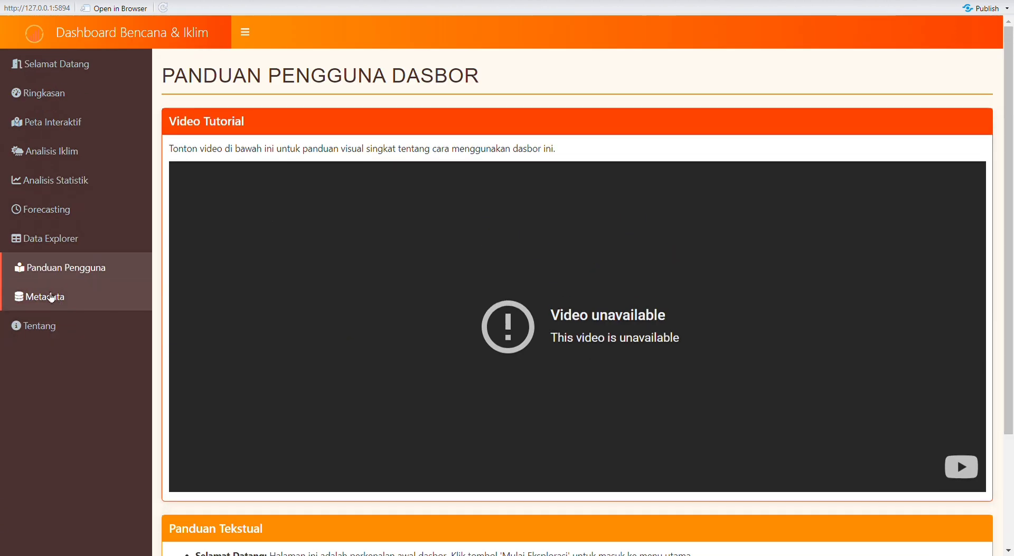
Step: Open the Metadata page and review the data sources, main variable definitions, data coverage and notes
left_click(56, 297)
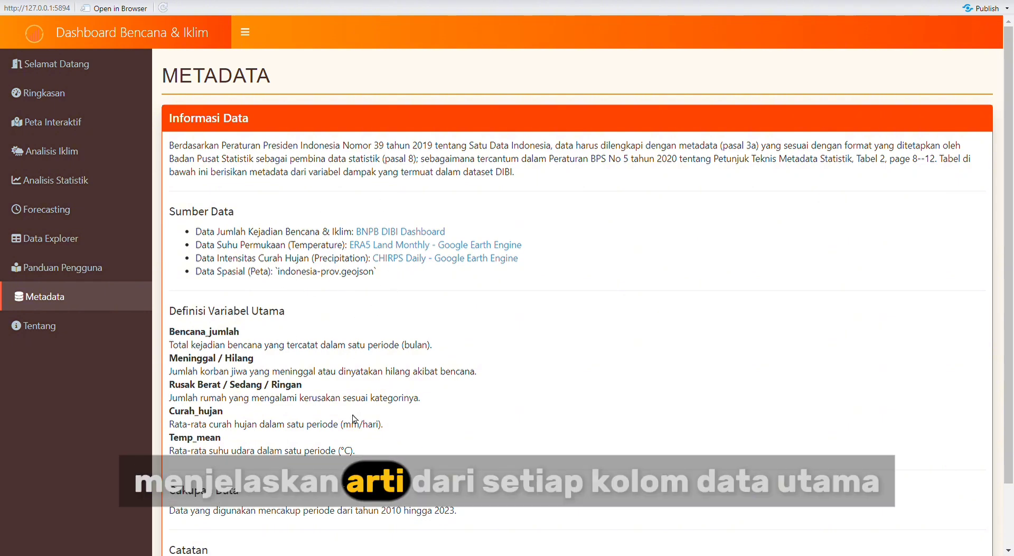
scroll(307, 403, "down", 2)
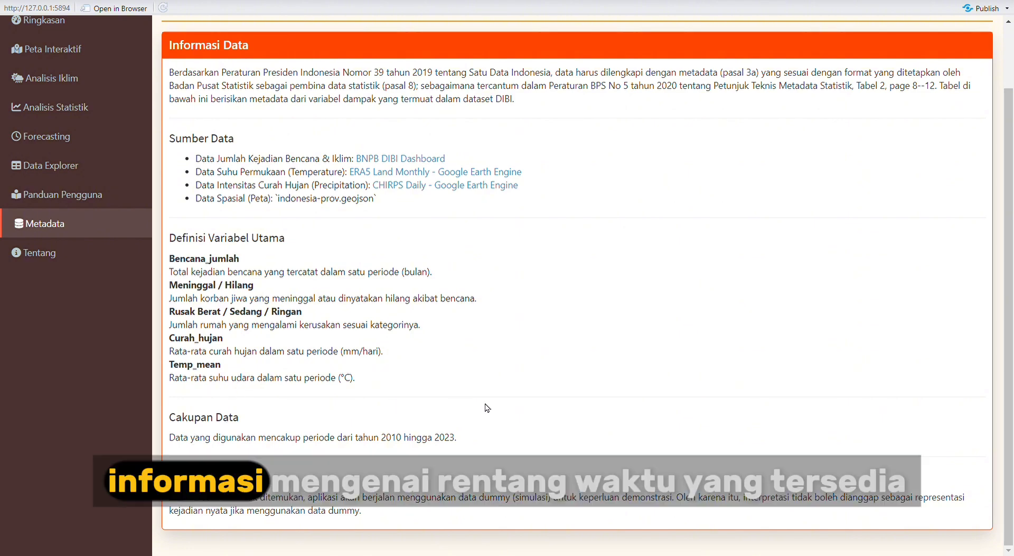
scroll(181, 434, "up", 1)
scroll(181, 435, "down", 1)
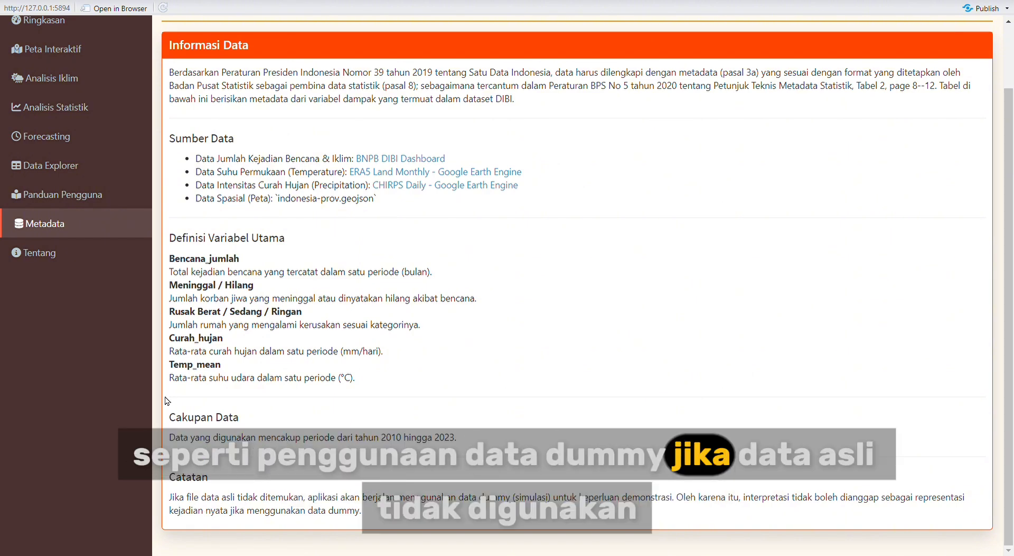
Step: Open the Tentang page with the information about the dashboard
left_click(77, 253)
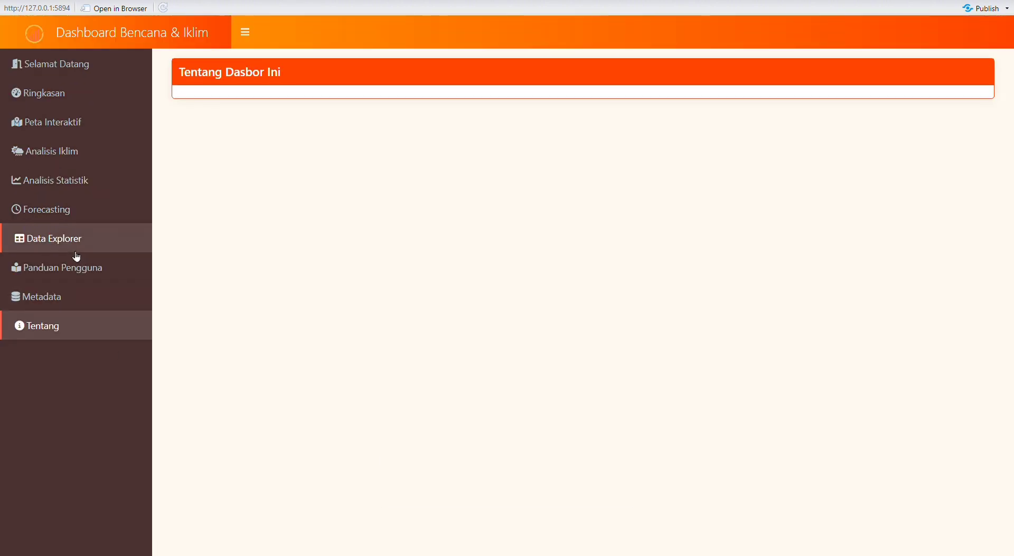